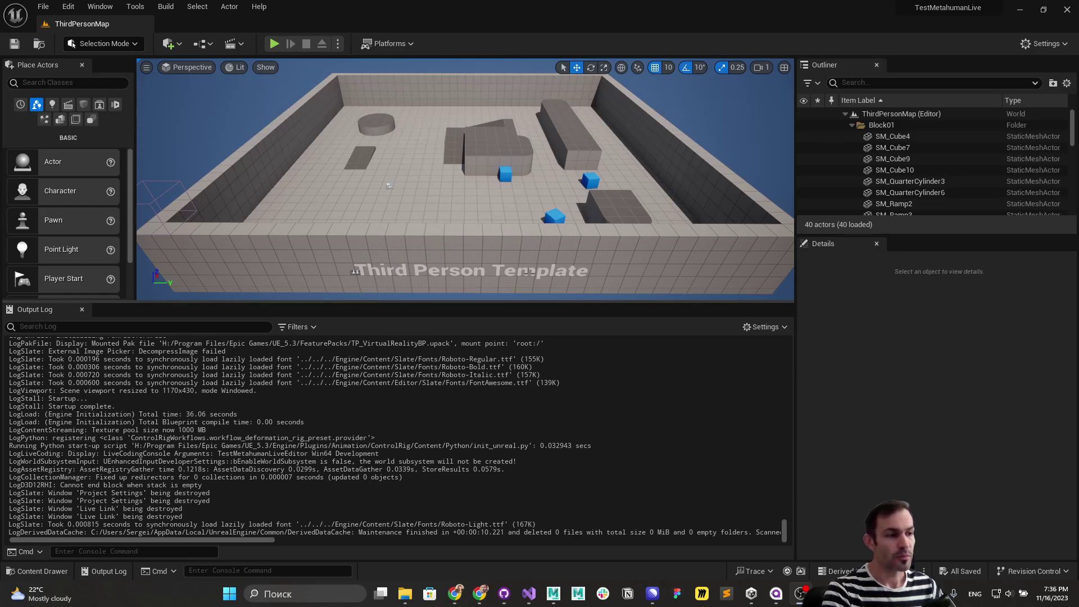
{"action": "left_click", "coordinate": [100, 7]}
{"action": "mouse_move", "coordinate": [116, 126]}
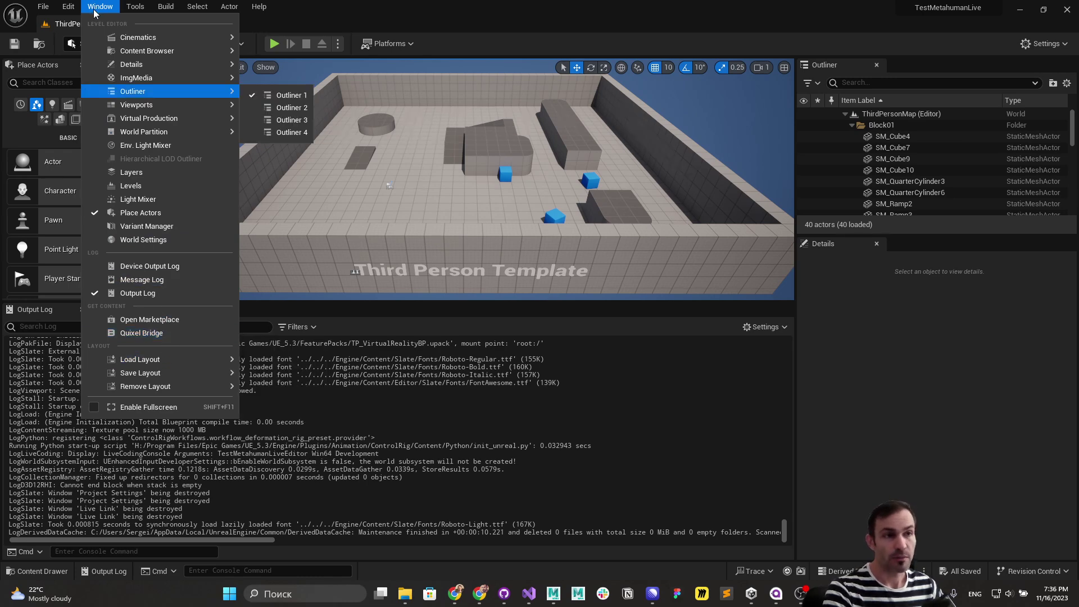
{"action": "key", "text": "Escape"}
Step: Open the BP_Hadley blueprint from the MetaHumans Hadley folder and view the character up close in its viewport
{"action": "left_click", "coordinate": [35, 572]}
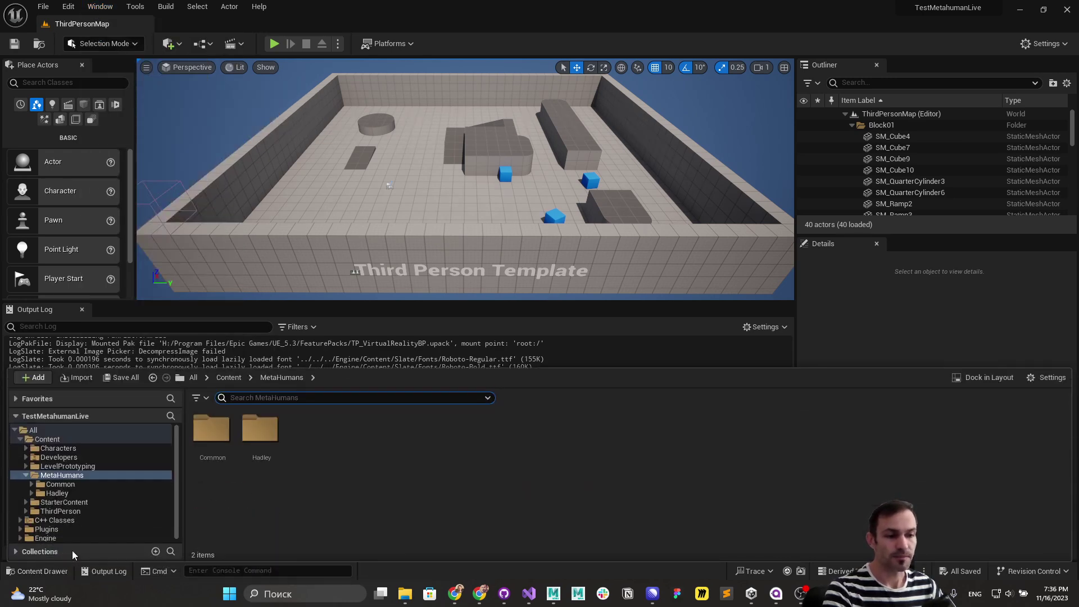
{"action": "double_click", "coordinate": [259, 447]}
{"action": "left_click", "coordinate": [555, 447]}
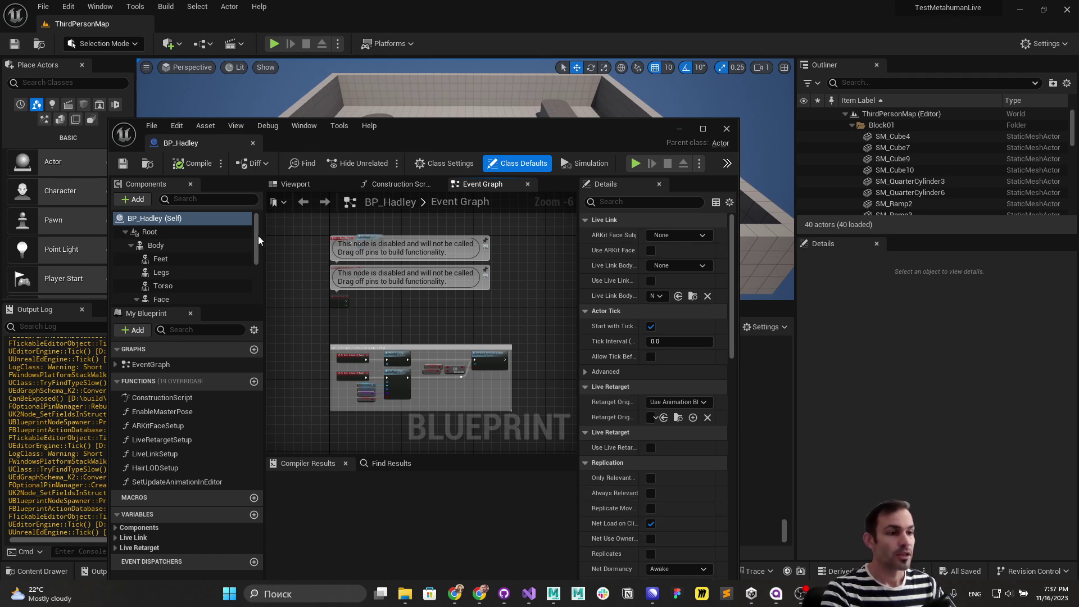
{"action": "left_click", "coordinate": [303, 186]}
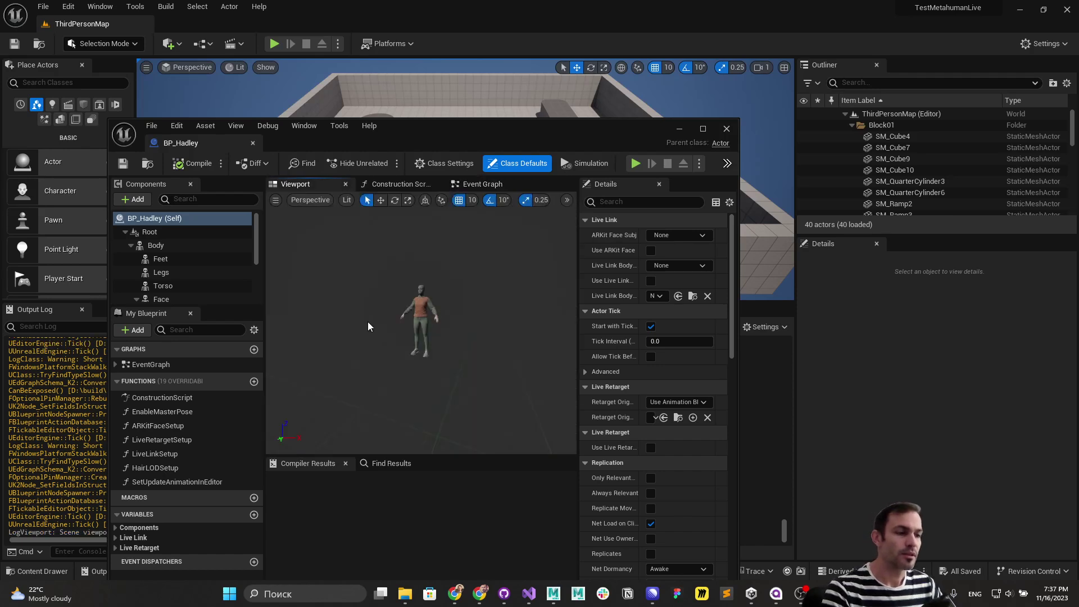
{"action": "scroll", "coordinate": [401, 347], "scroll_direction": "up", "scroll_amount": 5}
{"action": "scroll", "coordinate": [402, 348], "scroll_direction": "down", "scroll_amount": 1}
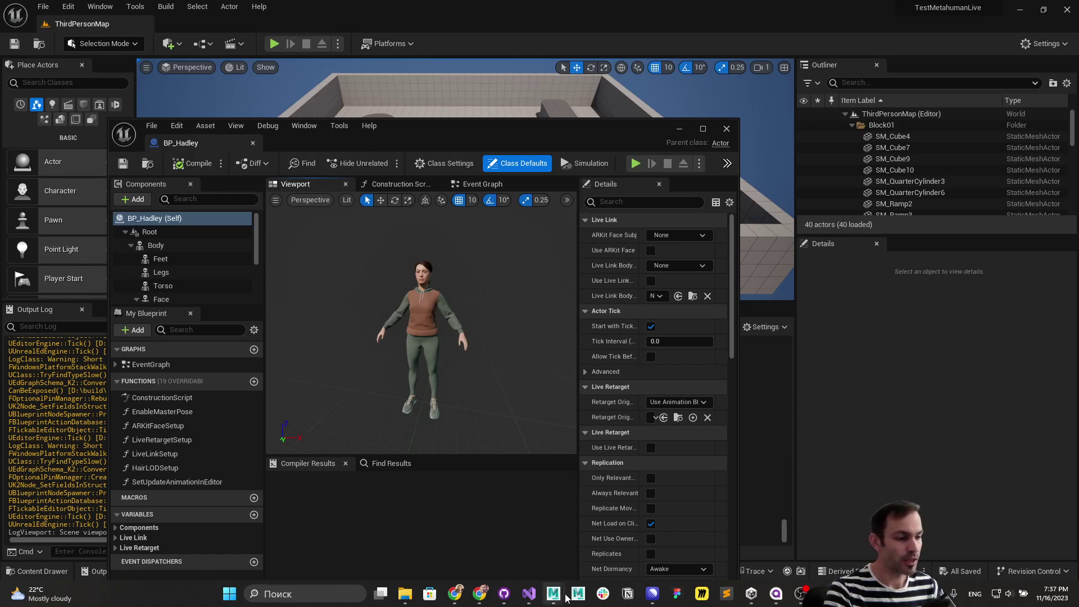
Step: Switch to MotionBuilder and examine the metahuman_ada character's skeleton hierarchy and its 3D model
{"action": "mouse_move", "coordinate": [554, 594]}
{"action": "left_click", "coordinate": [601, 504]}
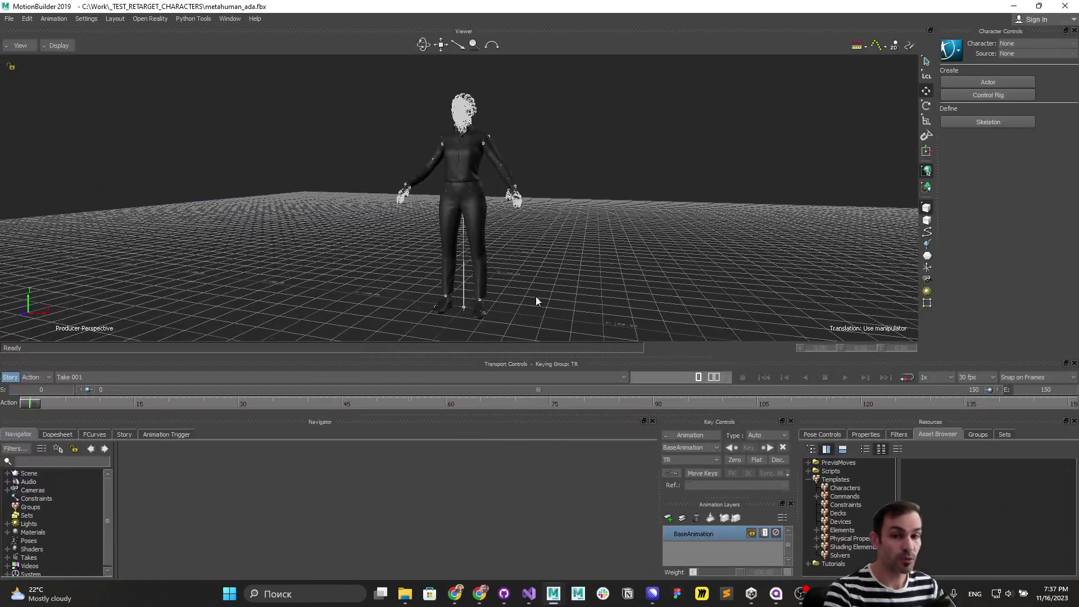
{"action": "key", "text": "ctrl+w"}
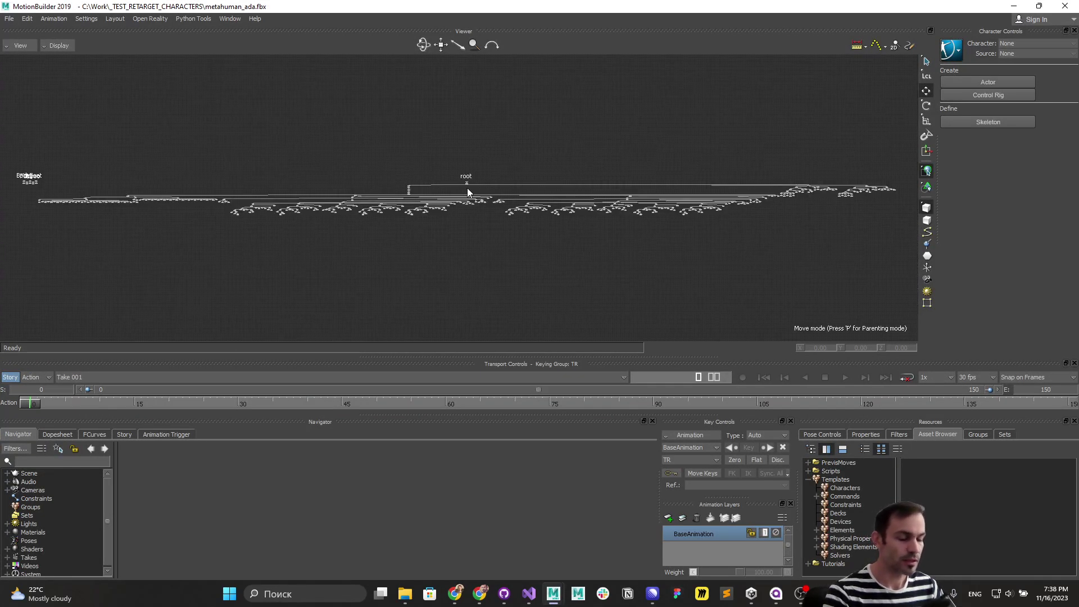
{"action": "key", "text": "ctrl+e"}
{"action": "mouse_move", "coordinate": [542, 234]}
{"action": "left_mouse_down", "text": "ctrl+shift"}
{"action": "mouse_move", "coordinate": [473, 241]}
{"action": "mouse_move", "coordinate": [508, 236]}
{"action": "mouse_move", "coordinate": [472, 191]}
{"action": "mouse_move", "coordinate": [535, 254]}
{"action": "left_mouse_up", "text": "ctrl+shift"}
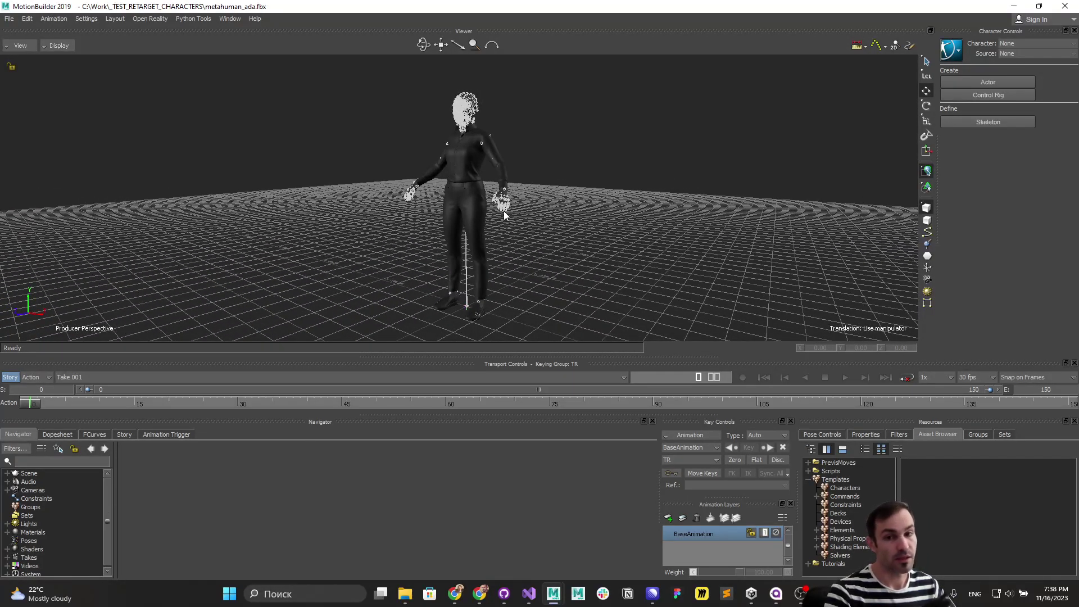
{"action": "mouse_move", "coordinate": [524, 183]}
{"action": "left_mouse_down", "text": "ctrl+shift"}
{"action": "mouse_move", "coordinate": [545, 251]}
{"action": "mouse_move", "coordinate": [523, 202]}
{"action": "left_mouse_up", "text": "ctrl+shift"}
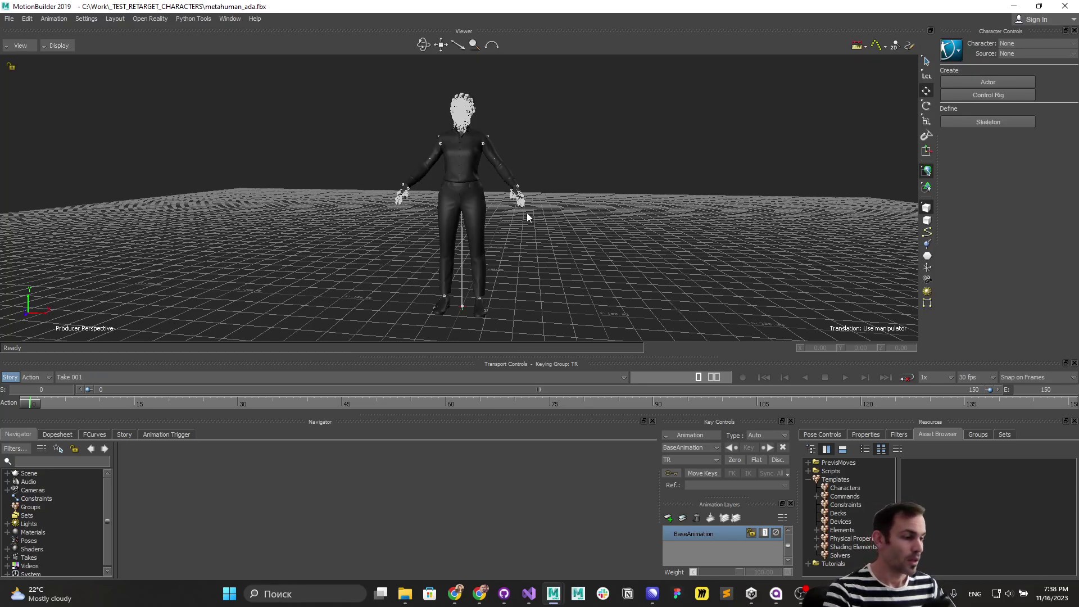
Step: Switch to Rokoko Studio and open the Conversation clip of the Facial Motion Capture scene
{"action": "left_click", "coordinate": [800, 593]}
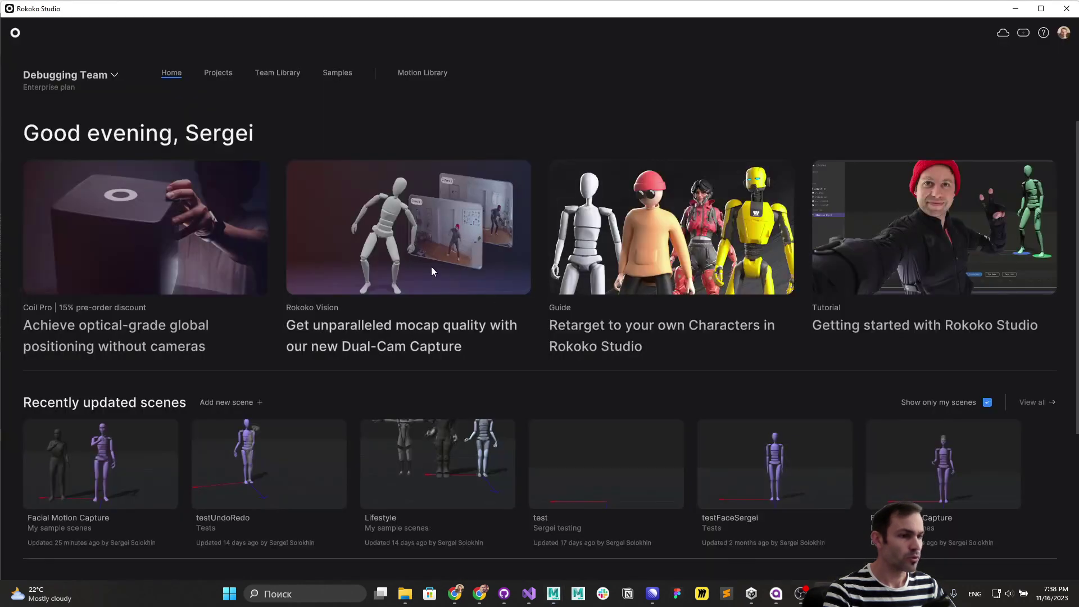
{"action": "left_click", "coordinate": [134, 456]}
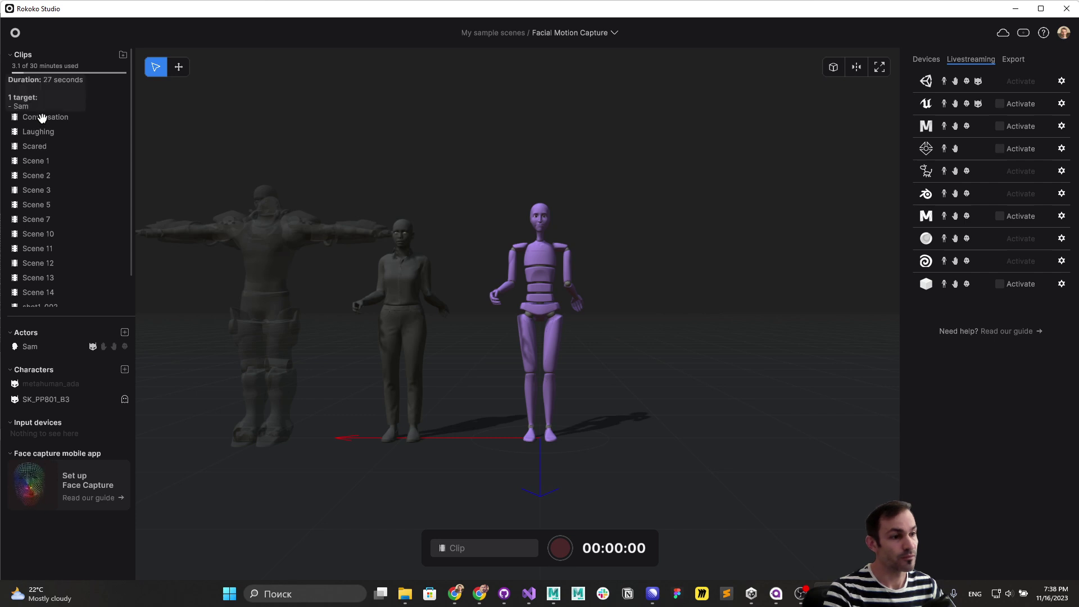
{"action": "left_click", "coordinate": [125, 369]}
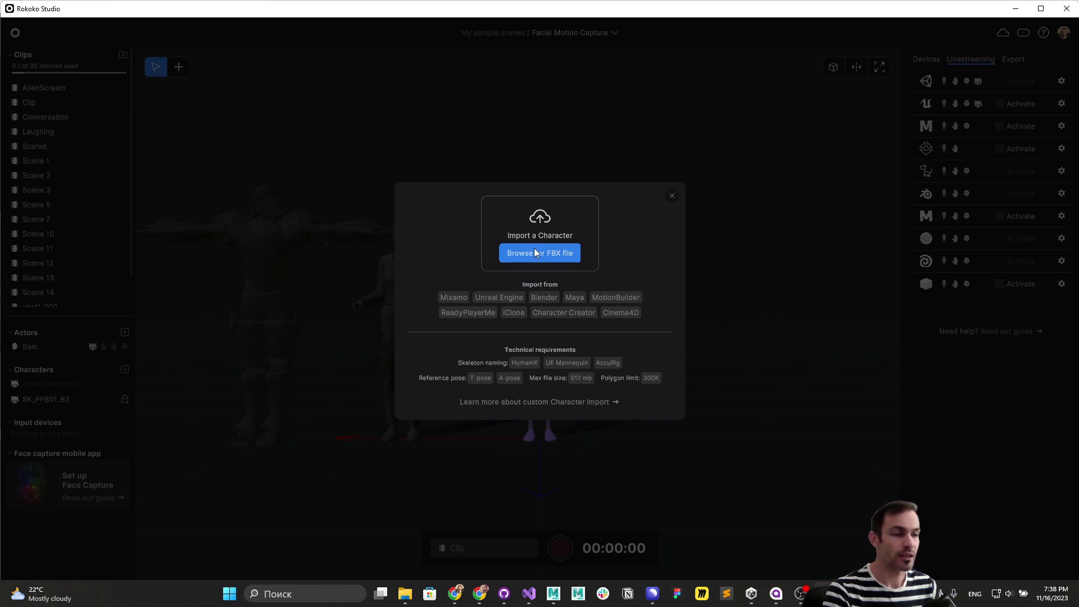
{"action": "left_click", "coordinate": [672, 196]}
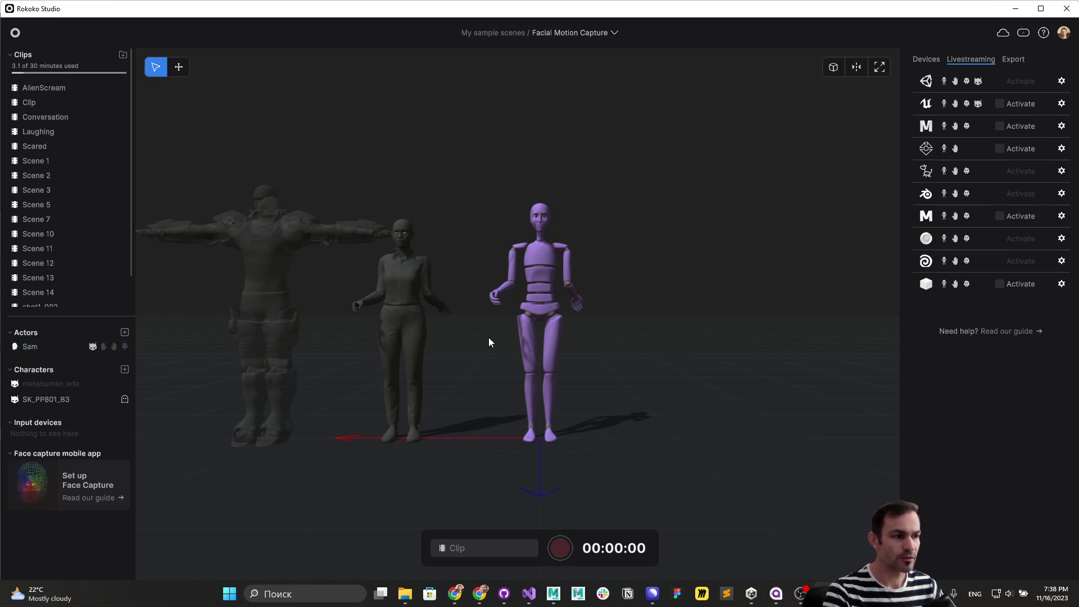
{"action": "left_click", "coordinate": [40, 116]}
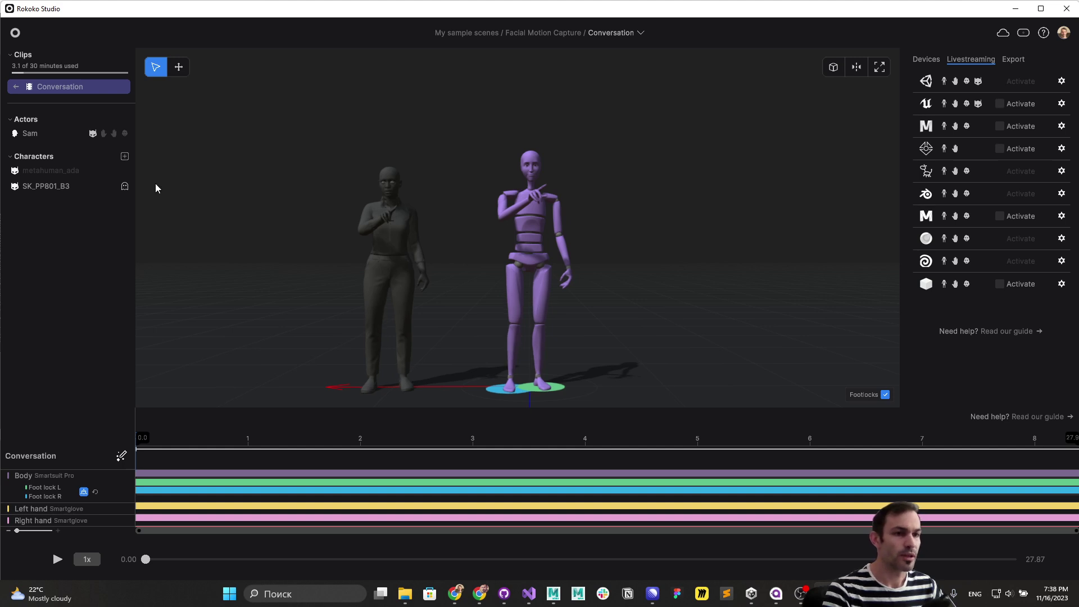
Step: Examine the visibility options for the actor and its retargeted character
{"action": "right_click", "coordinate": [34, 133]}
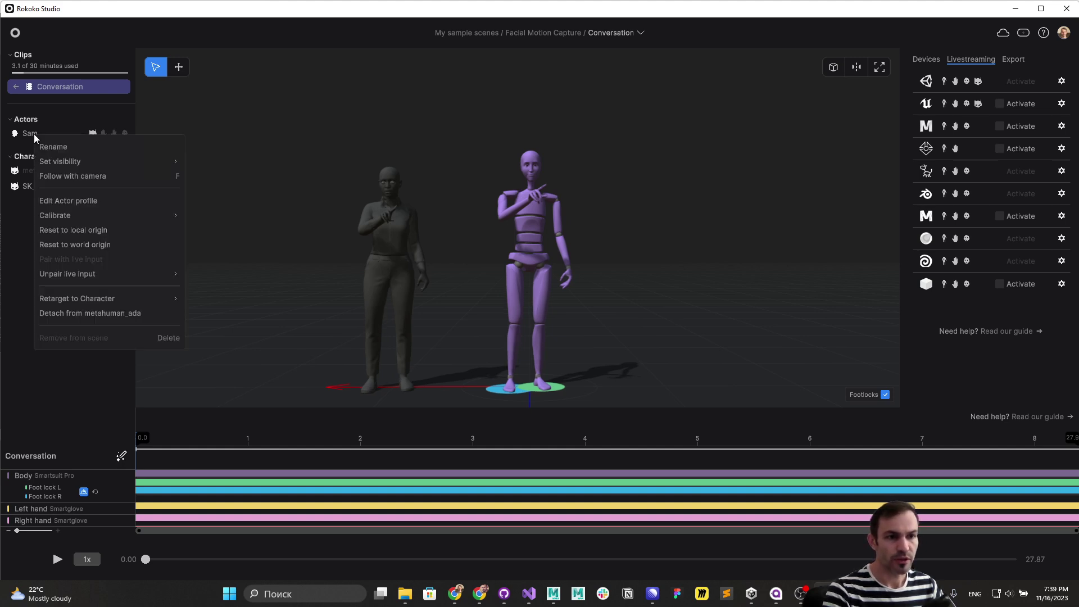
{"action": "mouse_move", "coordinate": [86, 163]}
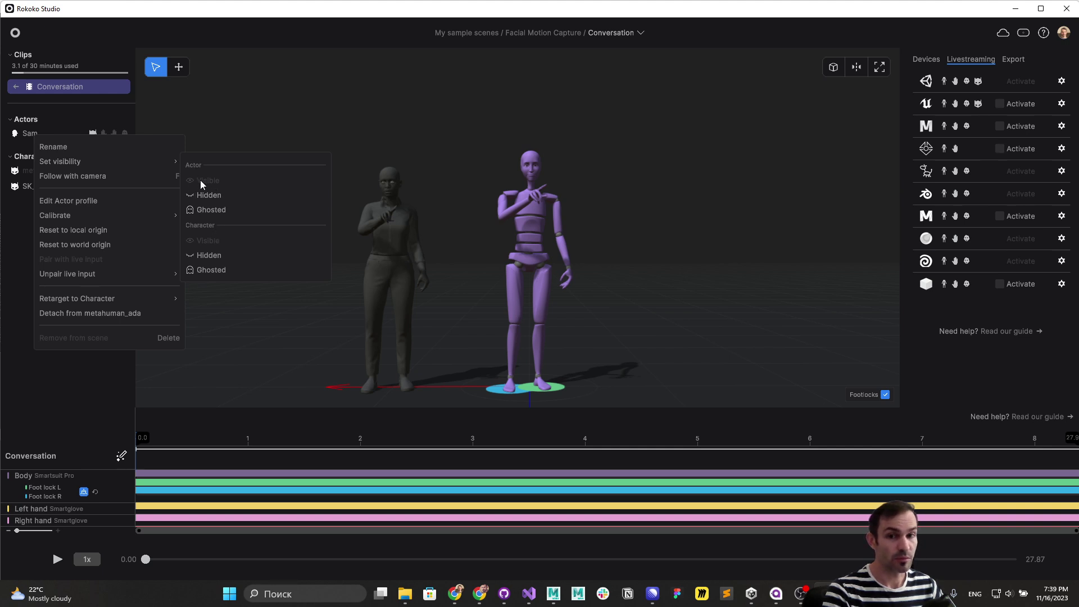
{"action": "left_click", "coordinate": [234, 162]}
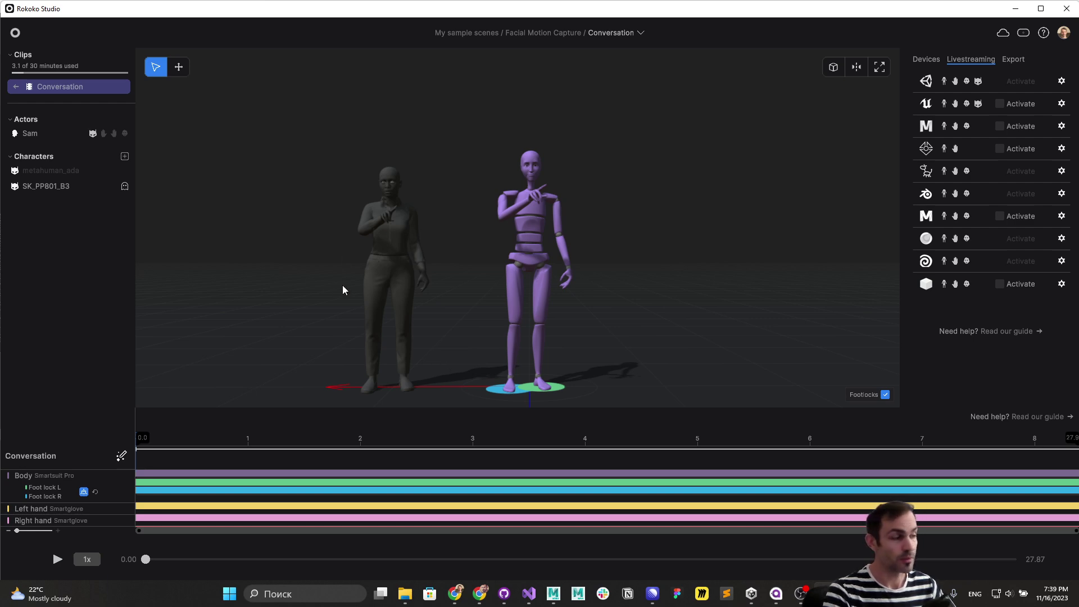
Step: Check the Unreal connection's IP and port settings, and activate livestreaming to Unreal
{"action": "left_click", "coordinate": [1062, 104]}
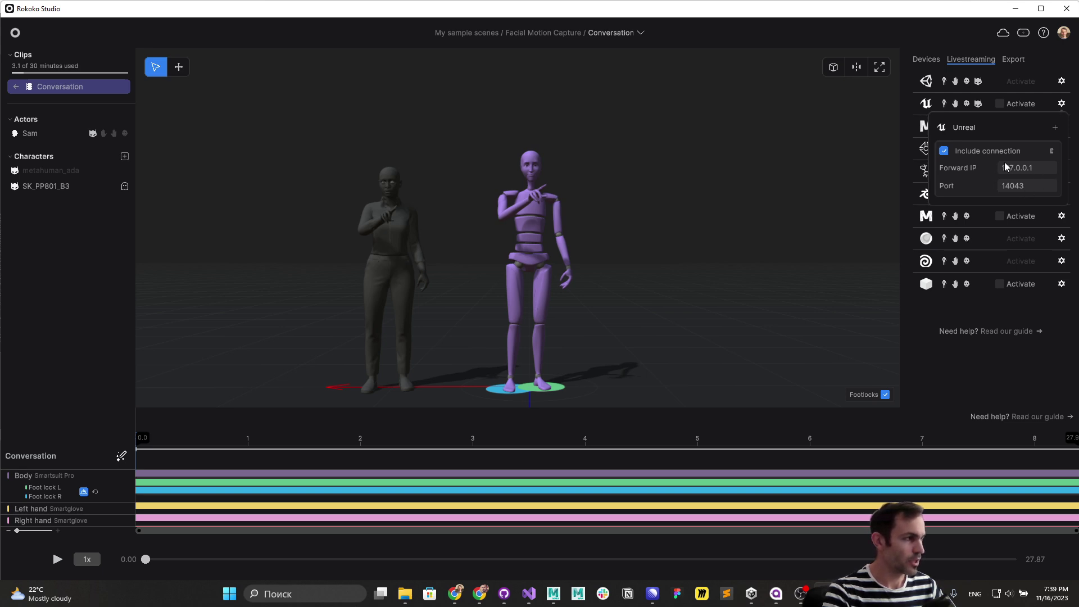
{"action": "left_click", "coordinate": [1061, 104]}
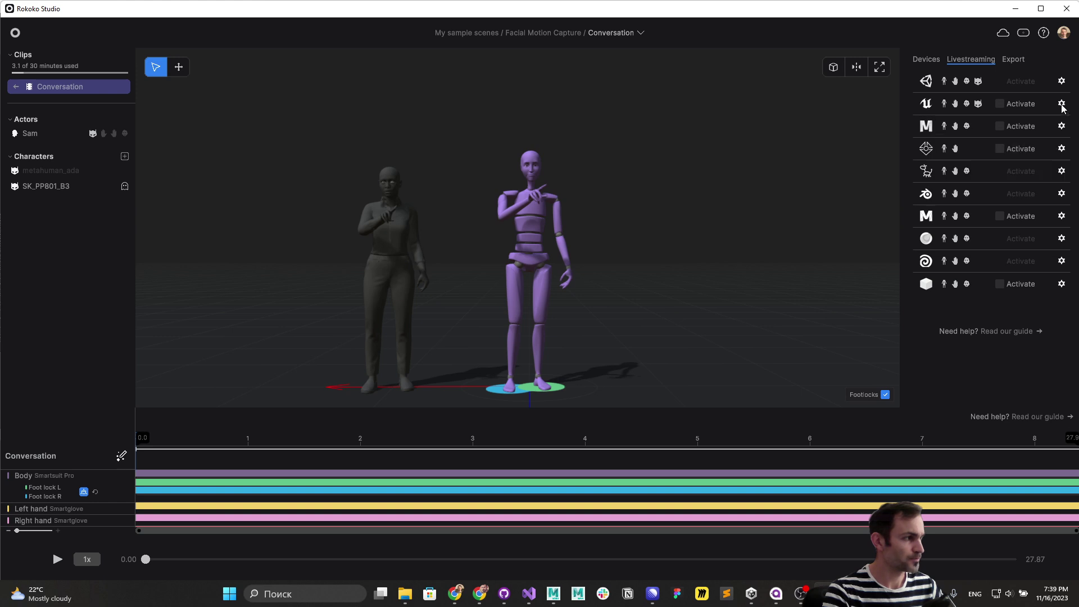
{"action": "left_click", "coordinate": [1001, 104]}
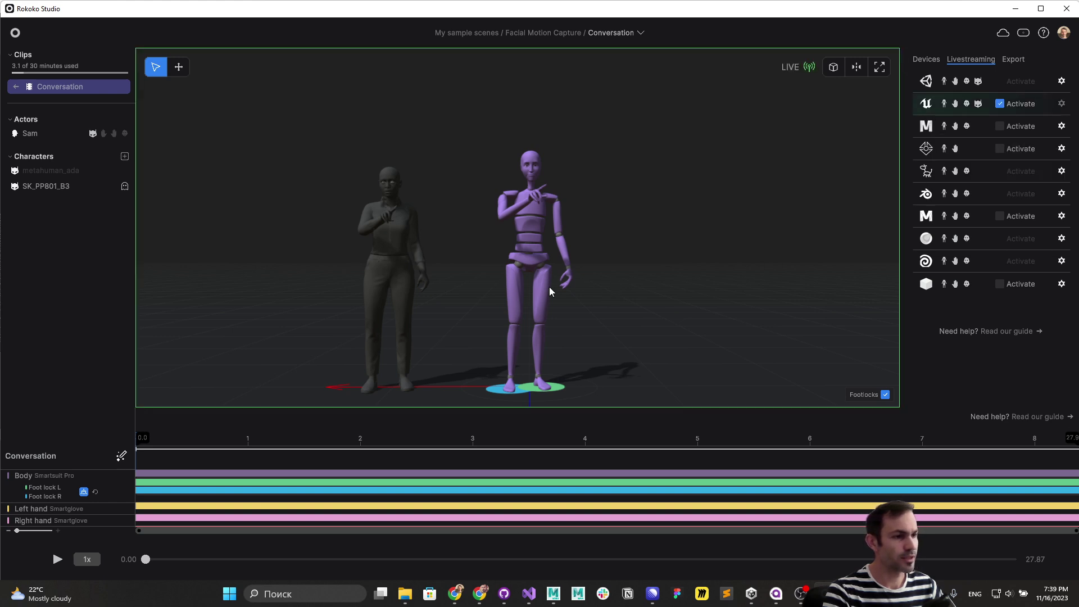
Step: Set metahuman_ada's shoulder height to 4, shoulder shift to -2, arm spread to 11 and arm pre-roll to -4, and scrub the clip to check the motion
{"action": "left_click", "coordinate": [36, 133]}
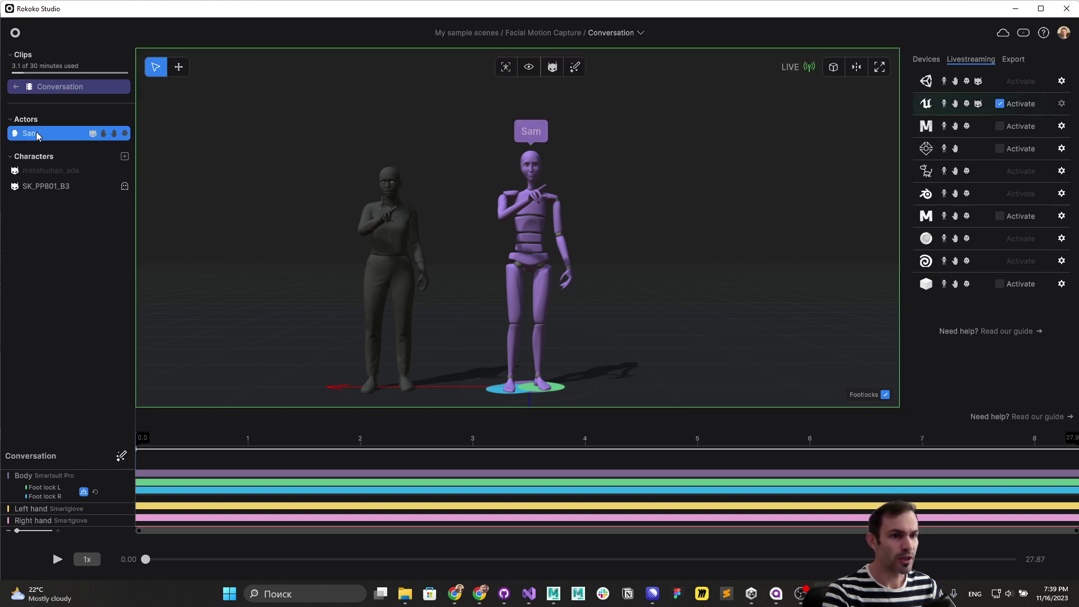
{"action": "left_click", "coordinate": [37, 170]}
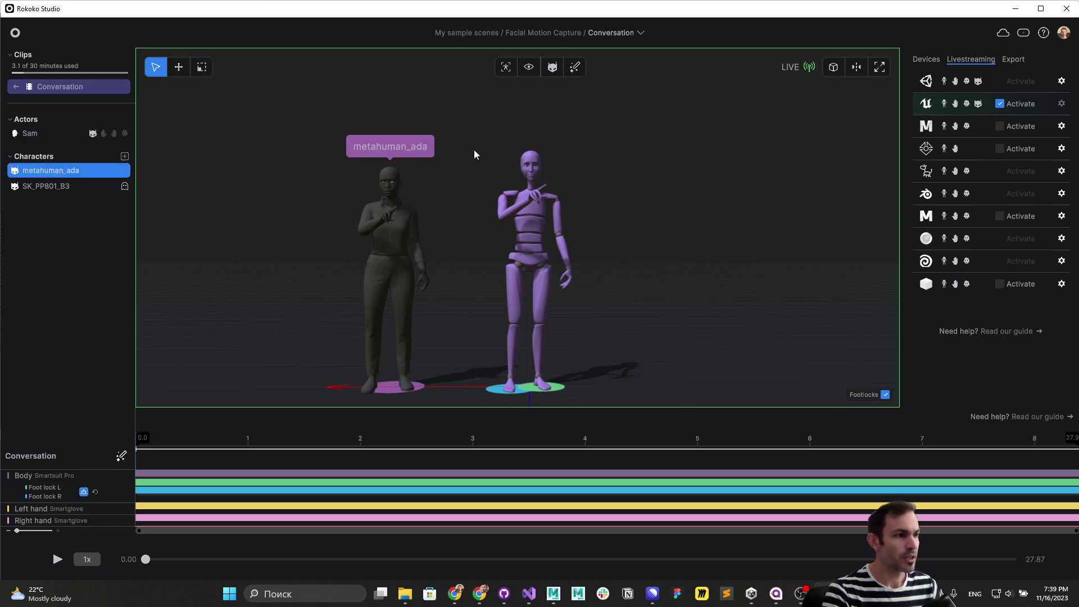
{"action": "left_click", "coordinate": [574, 68]}
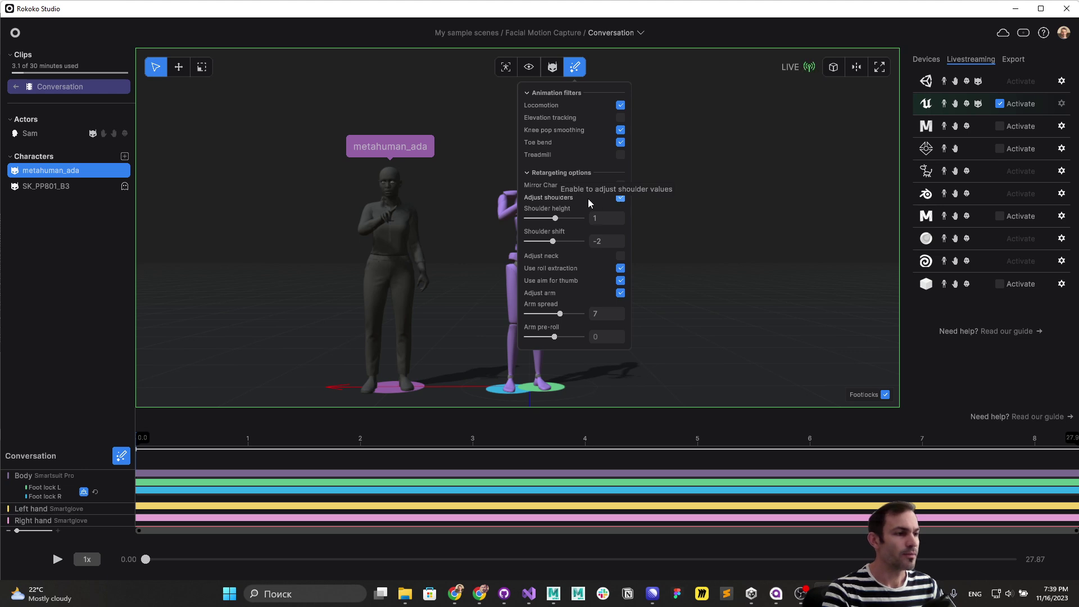
{"action": "mouse_move", "coordinate": [565, 218]}
{"action": "left_mouse_down"}
{"action": "mouse_move", "coordinate": [552, 218]}
{"action": "mouse_move", "coordinate": [558, 228]}
{"action": "left_mouse_up"}
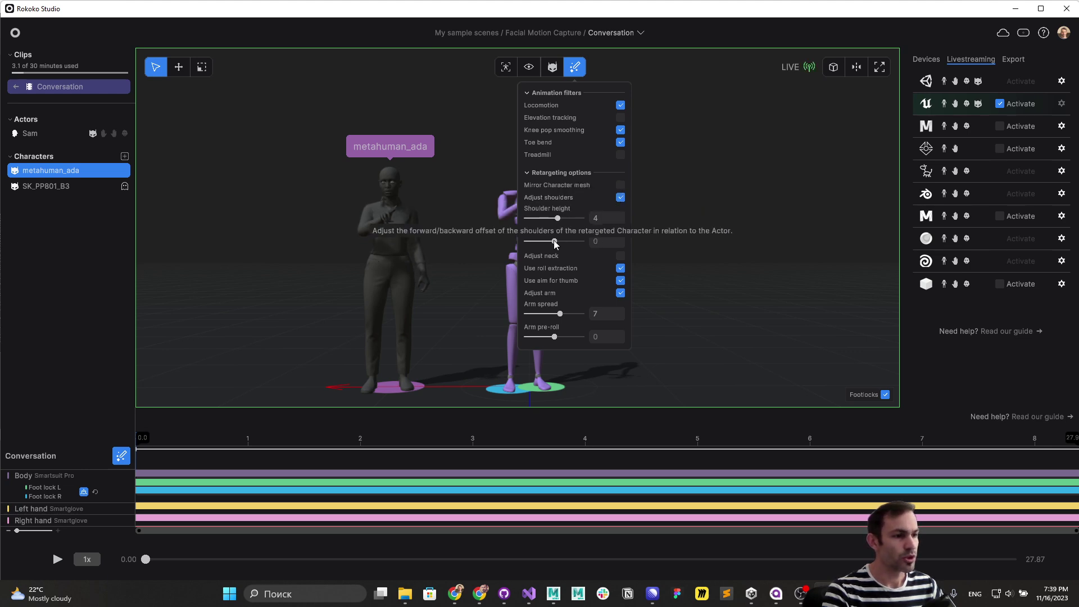
{"action": "left_click_drag", "start_coordinate": [560, 312], "coordinate": [551, 337]}
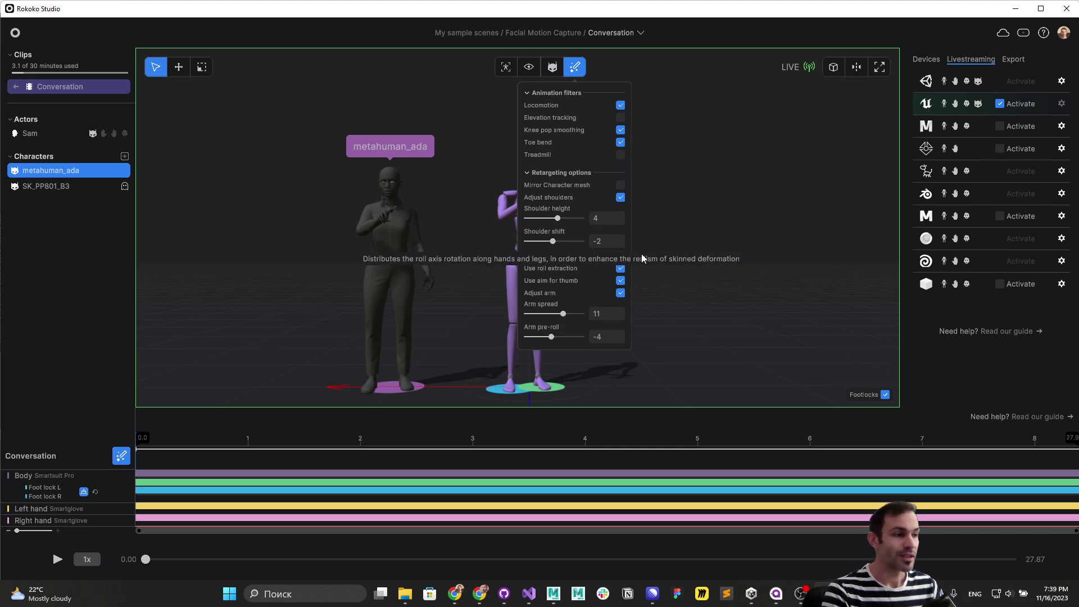
{"action": "left_click", "coordinate": [680, 207]}
{"action": "left_click_drag", "start_coordinate": [346, 444], "coordinate": [448, 427]}
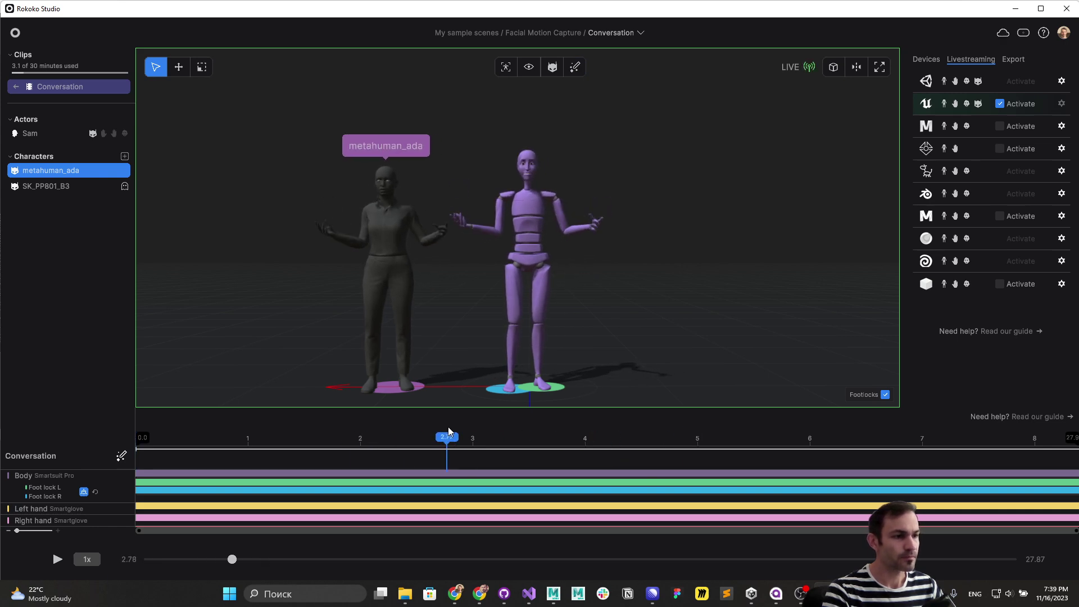
{"action": "left_click_drag", "start_coordinate": [344, 444], "coordinate": [176, 447]}
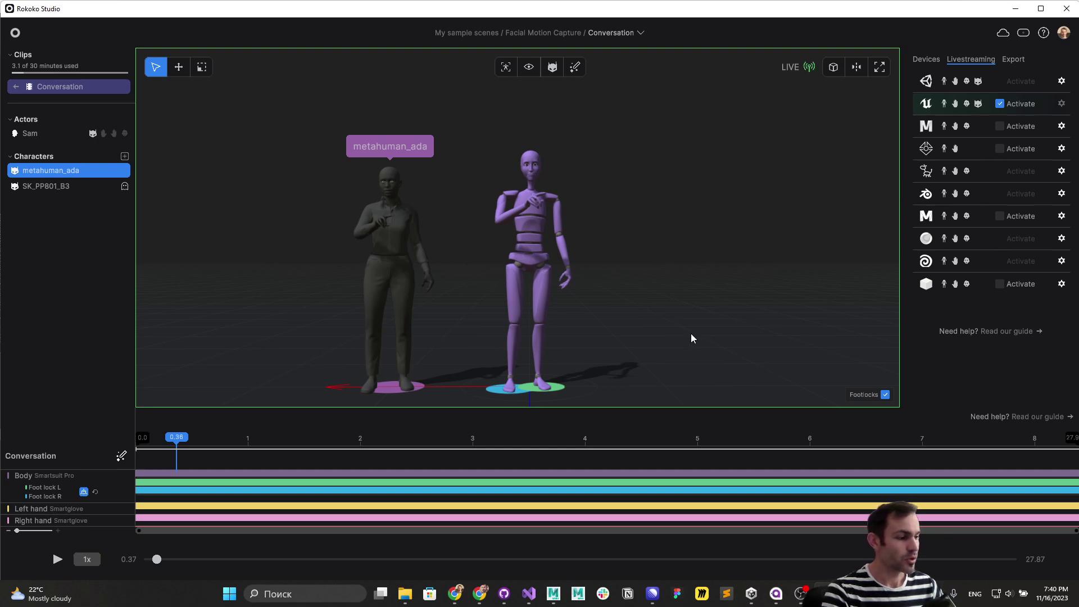
Step: Switch back to the Unreal Editor, move the BP_Hadley window aside and open the Live Link window
{"action": "mouse_move", "coordinate": [801, 594]}
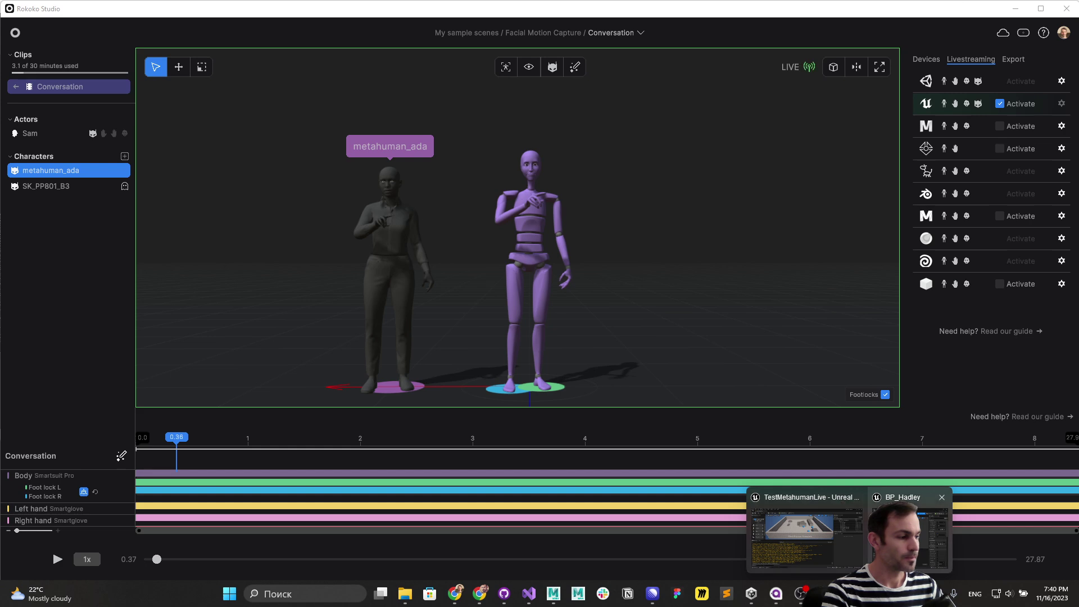
{"action": "left_click", "coordinate": [802, 512]}
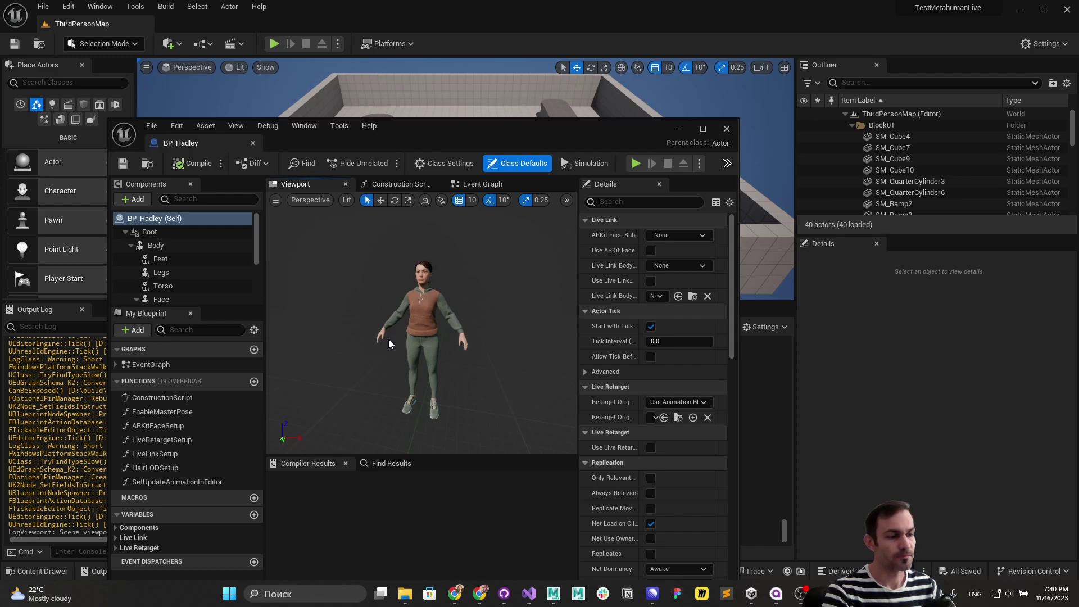
{"action": "left_click_drag", "start_coordinate": [441, 127], "coordinate": [603, 95]}
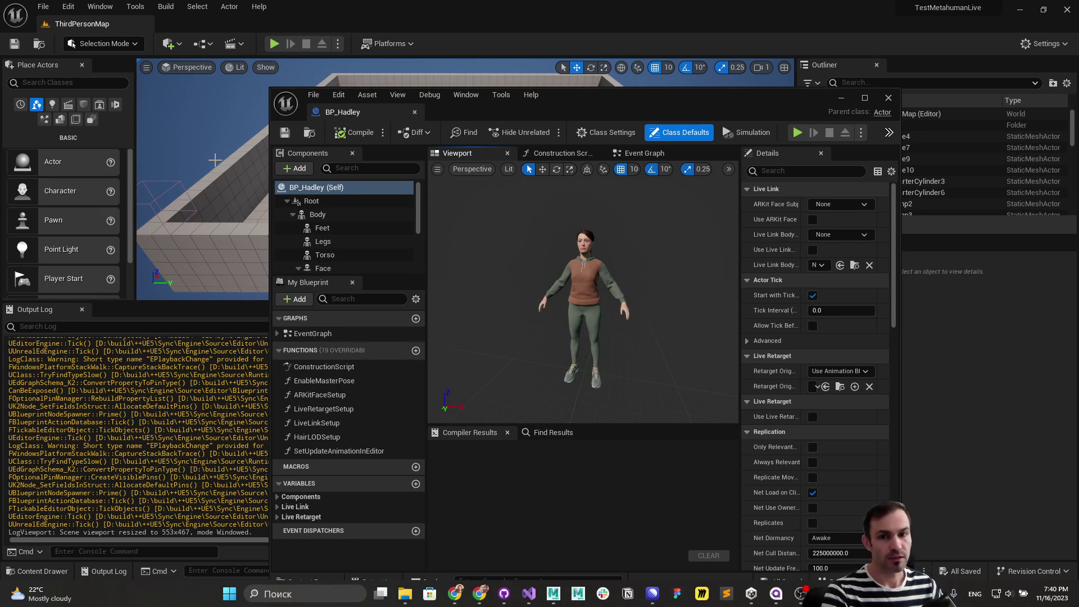
{"action": "left_click", "coordinate": [98, 6]}
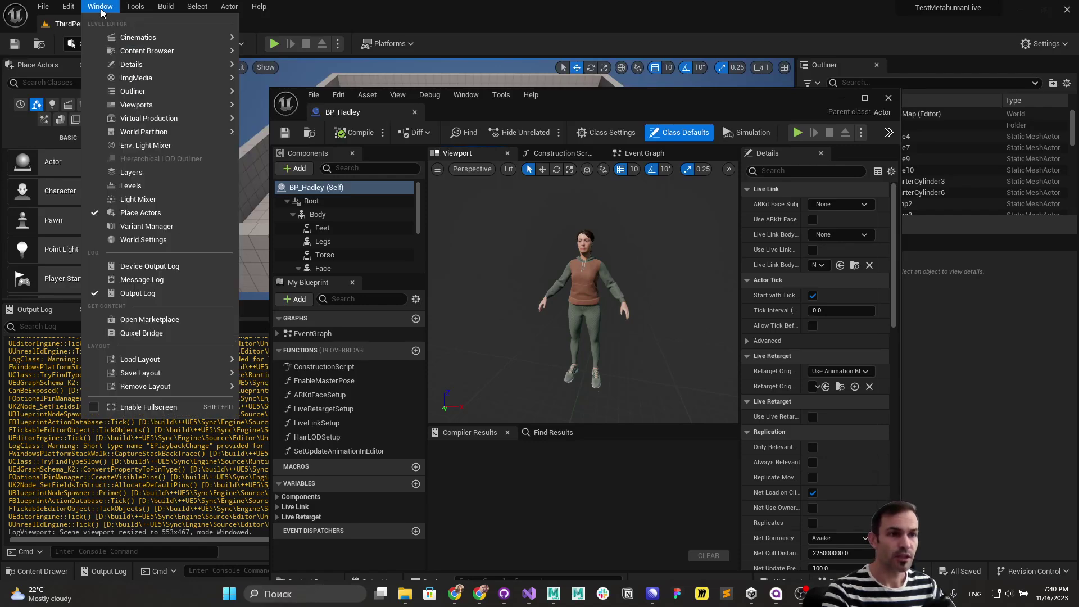
{"action": "mouse_move", "coordinate": [148, 123]}
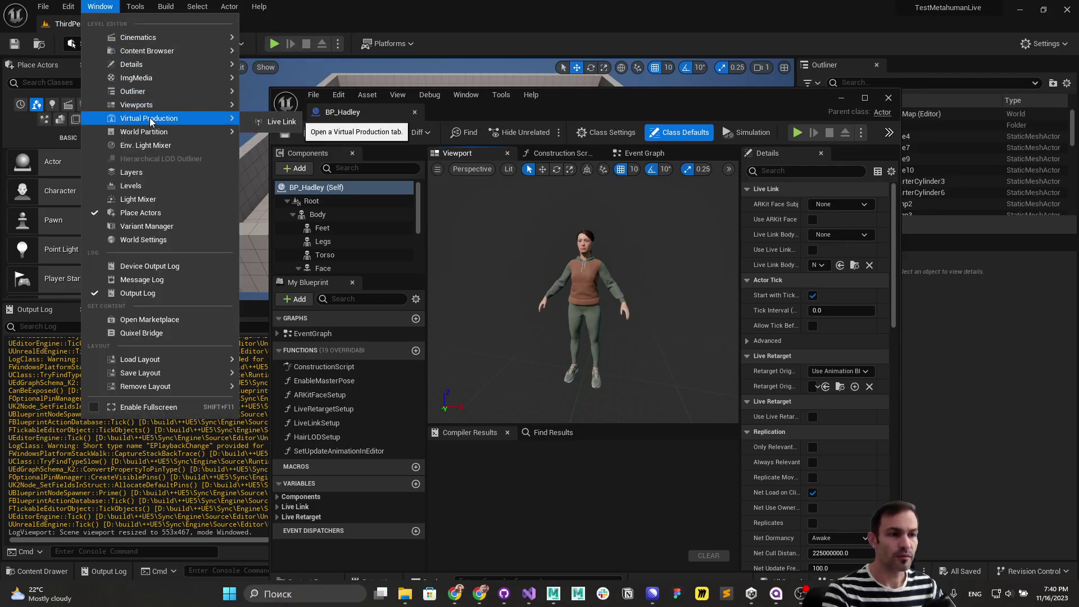
{"action": "left_click", "coordinate": [259, 122]}
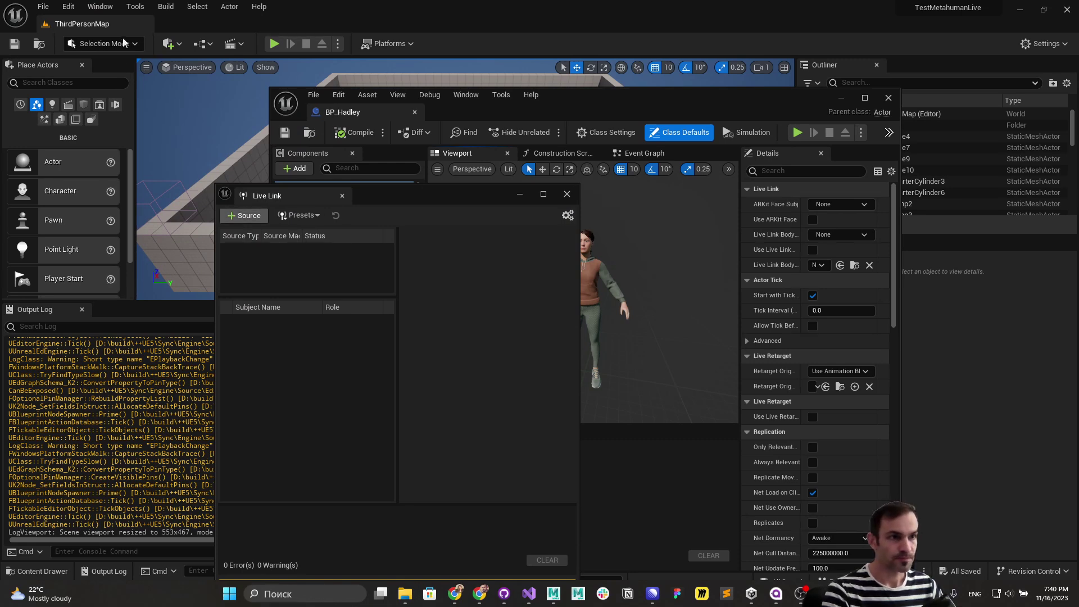
Step: Search the editor's plugins for "rokoko" to check that Rokoko Studio Live is enabled, and close the Plugins window
{"action": "left_click", "coordinate": [106, 7]}
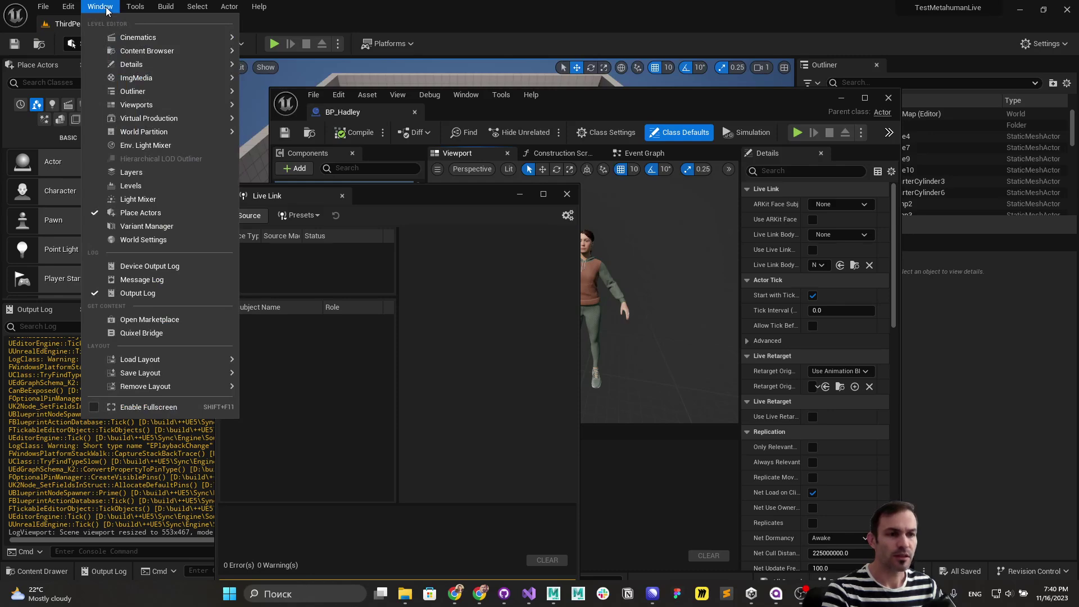
{"action": "mouse_move", "coordinate": [68, 7]}
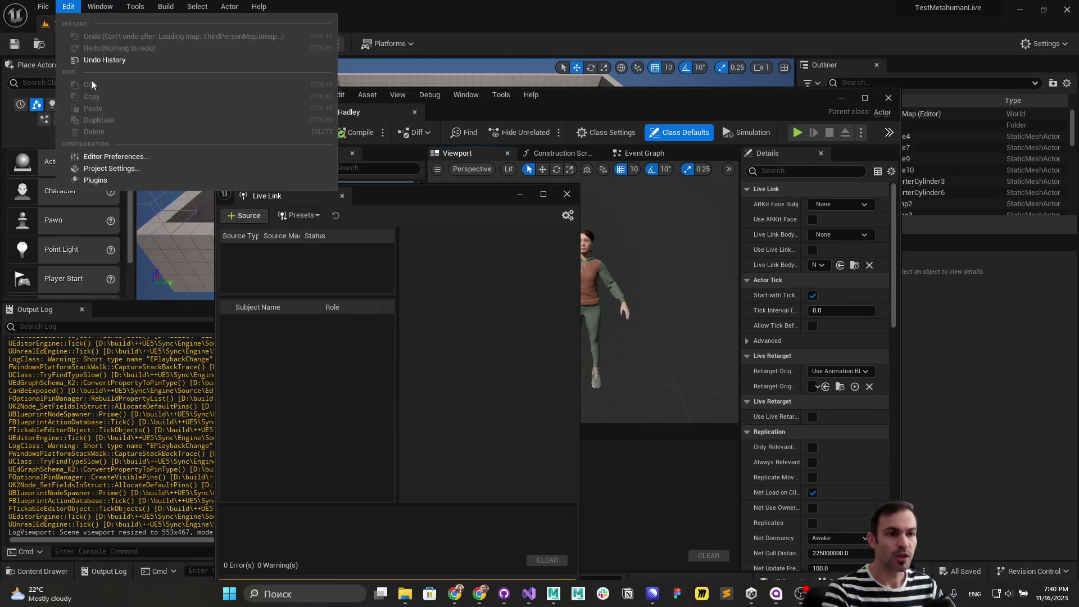
{"action": "left_click", "coordinate": [96, 181]}
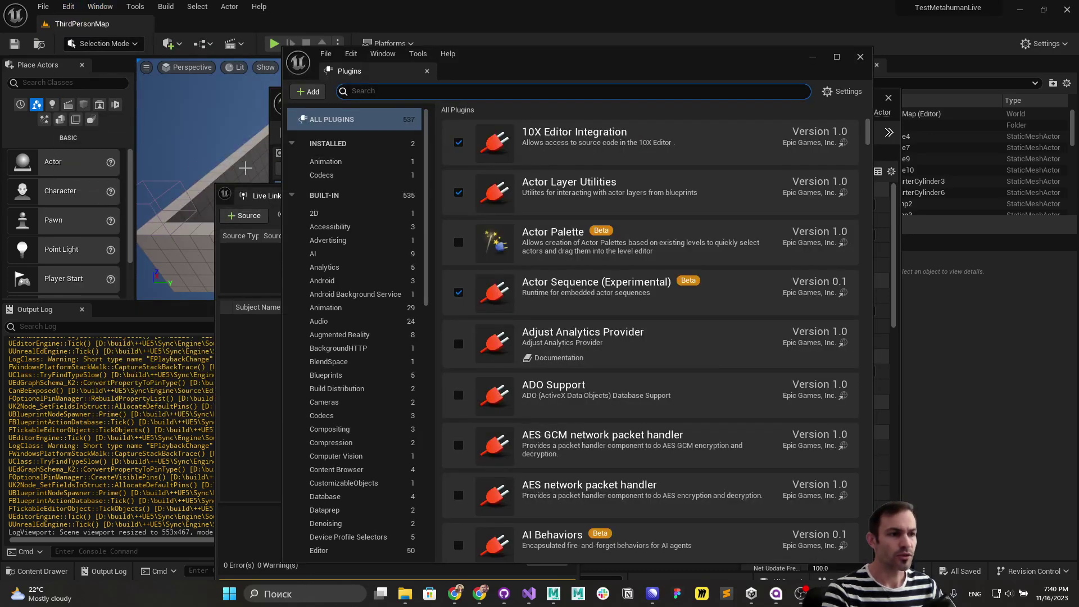
{"action": "type", "text": "rokoko"}
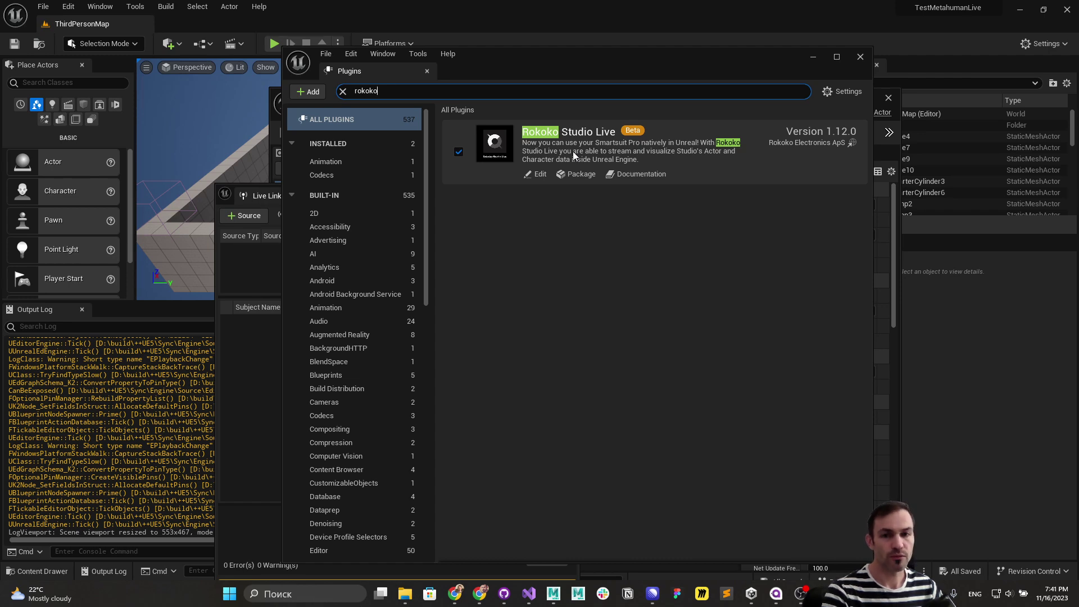
{"action": "left_click", "coordinate": [860, 58]}
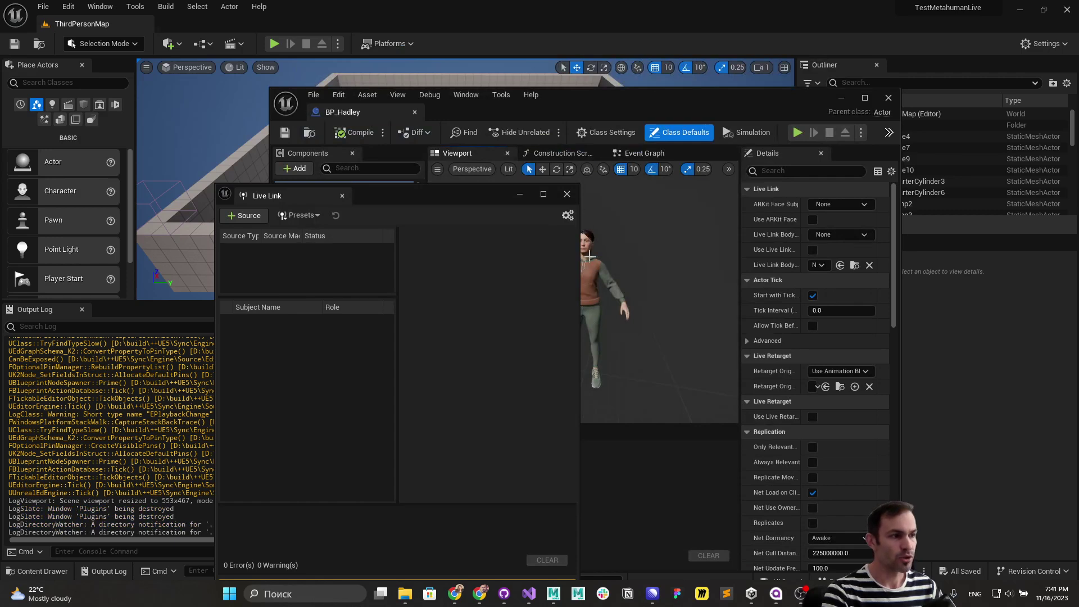
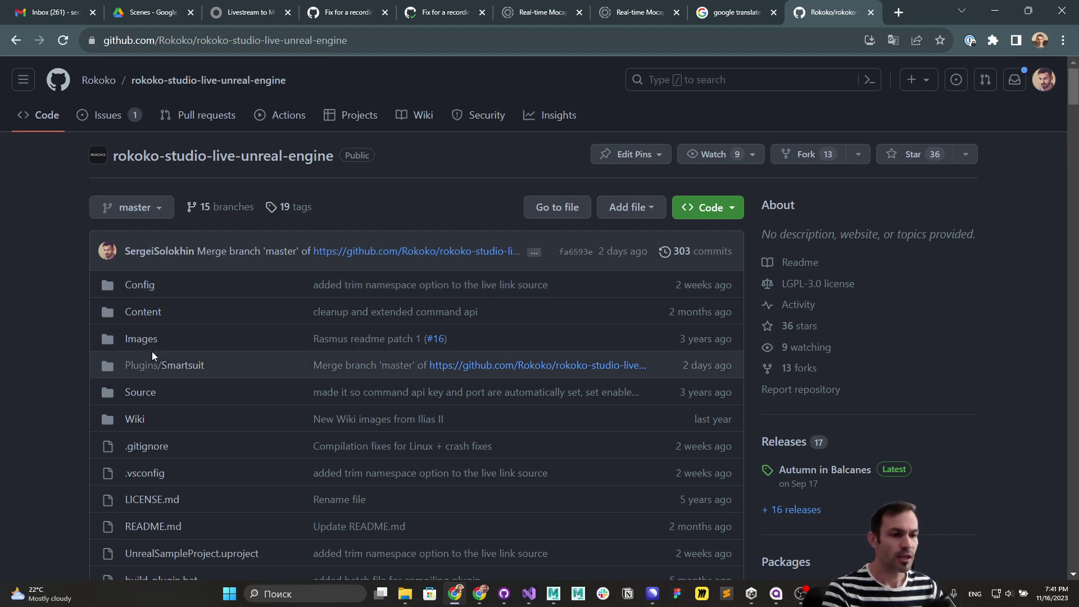
Step: Compare the rokoko-studio-live-unreal-engine repository with TestMetahumanLive's Plugins/Smartsuit folder, examining its Binaries/Win64 files
{"action": "scroll", "coordinate": [155, 352], "scroll_direction": "down", "scroll_amount": 1}
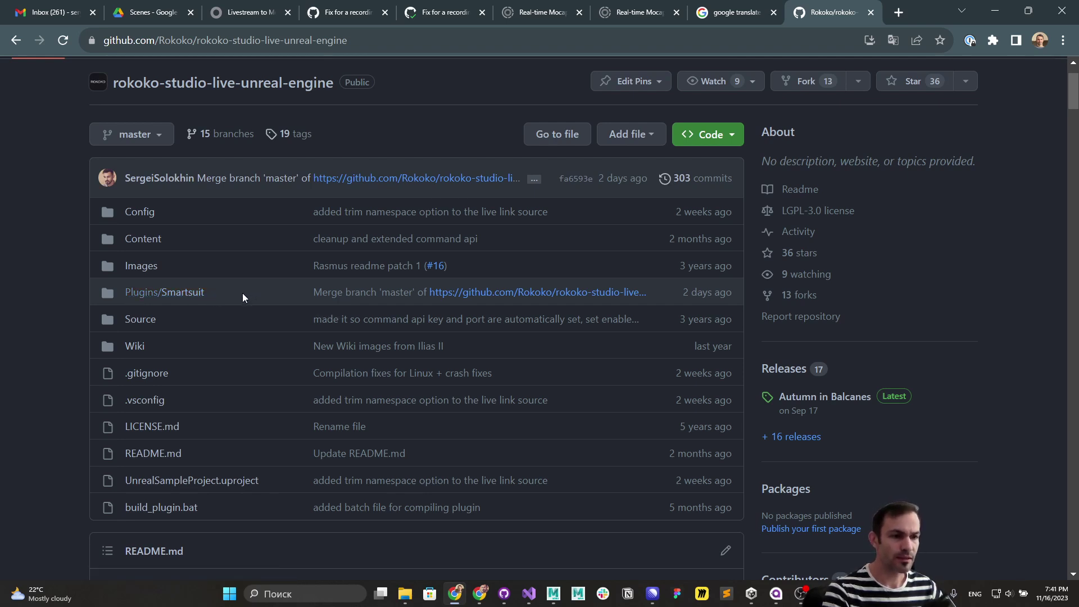
{"action": "mouse_move", "coordinate": [405, 594]}
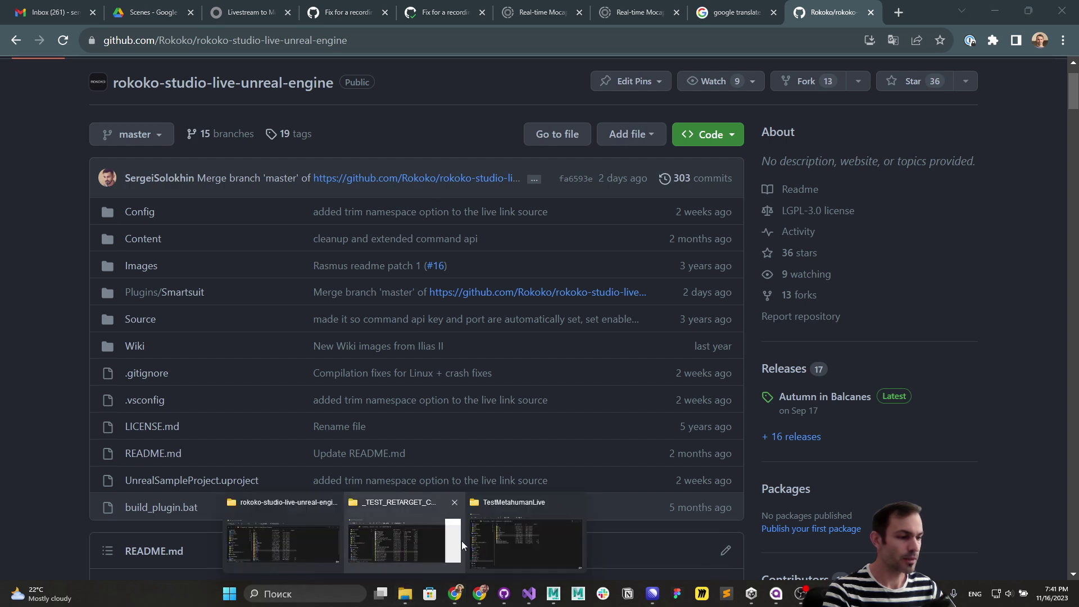
{"action": "left_click", "coordinate": [509, 533]}
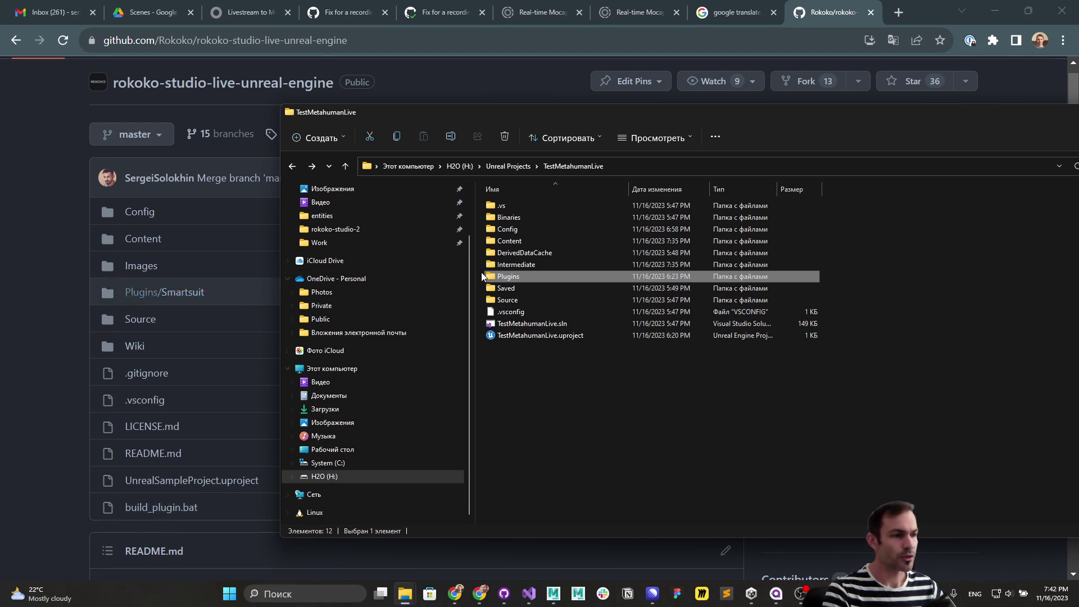
{"action": "double_click", "coordinate": [503, 277]}
{"action": "double_click", "coordinate": [525, 204]}
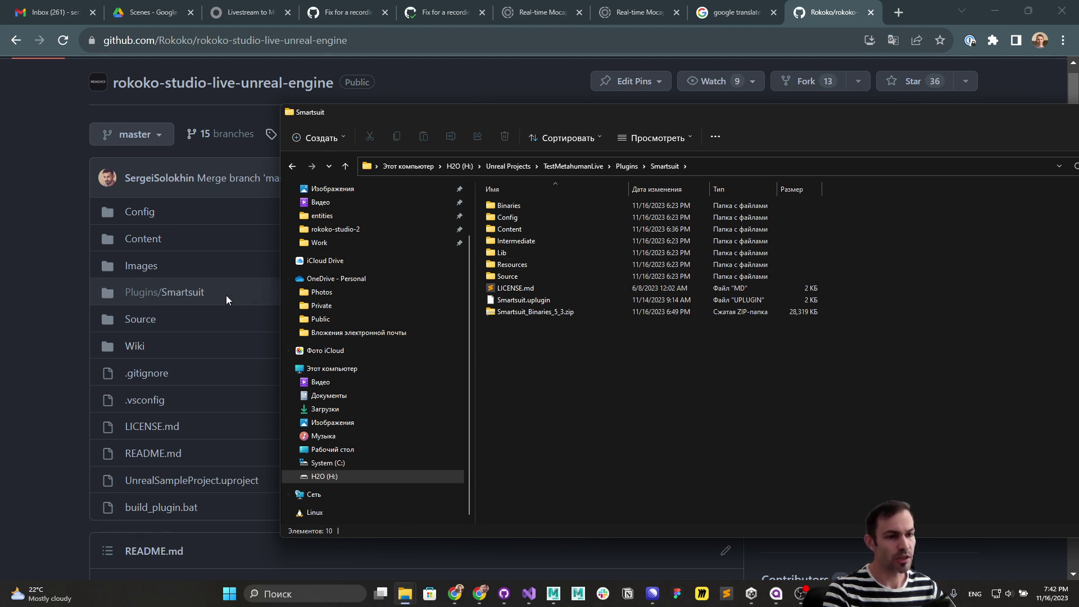
{"action": "double_click", "coordinate": [525, 206]}
{"action": "double_click", "coordinate": [525, 205]}
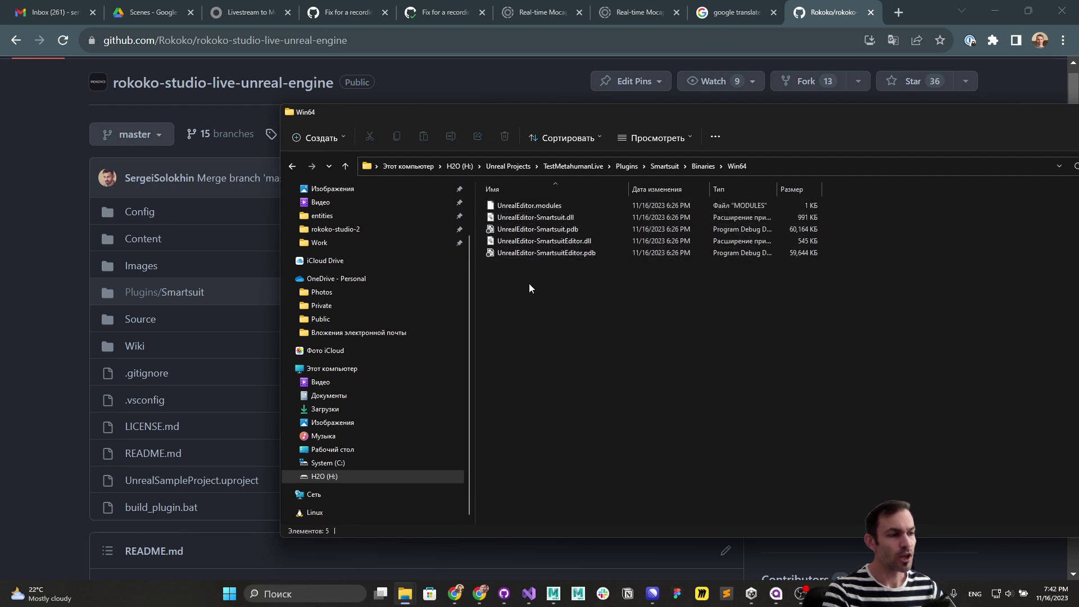
{"action": "key", "text": "alt+Up"}
{"action": "key", "text": "alt+Up"}
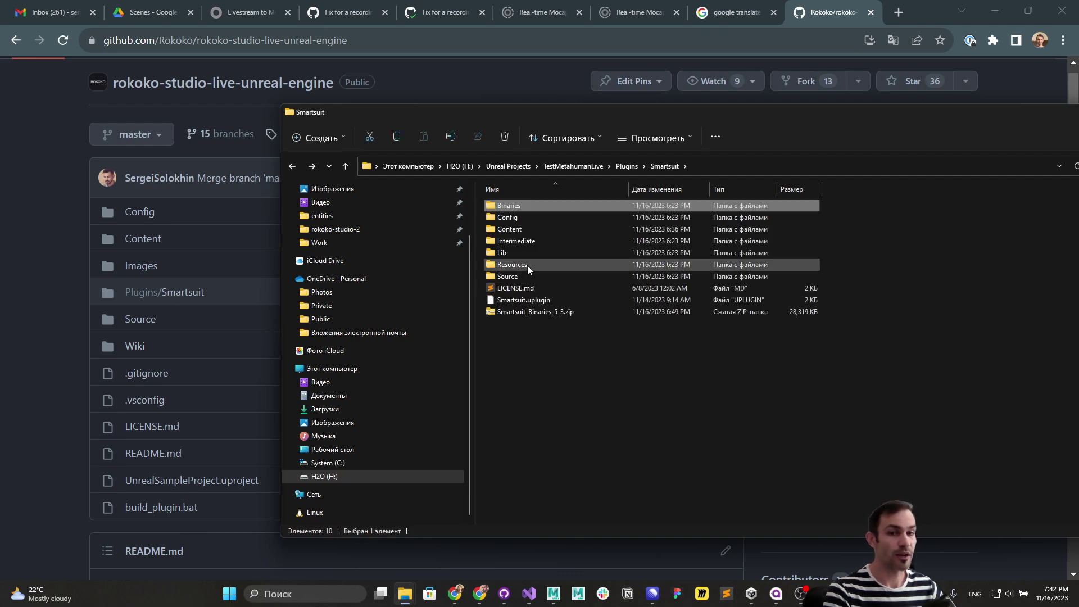
Step: Return to the GitHub repository in the browser and view the latest release's downloadable assets
{"action": "left_click", "coordinate": [73, 310]}
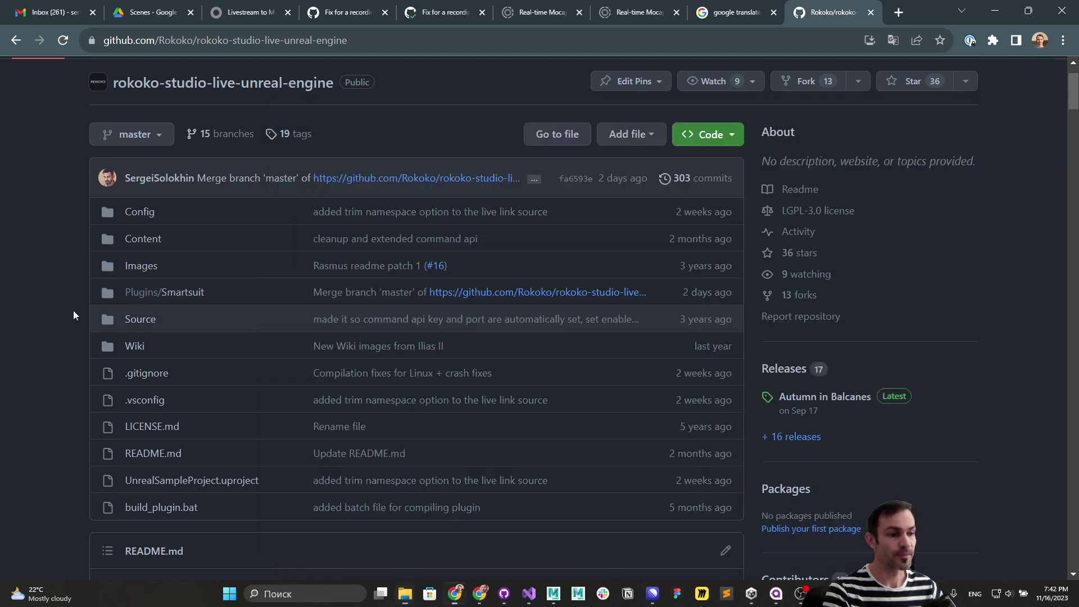
{"action": "left_click", "coordinate": [787, 368]}
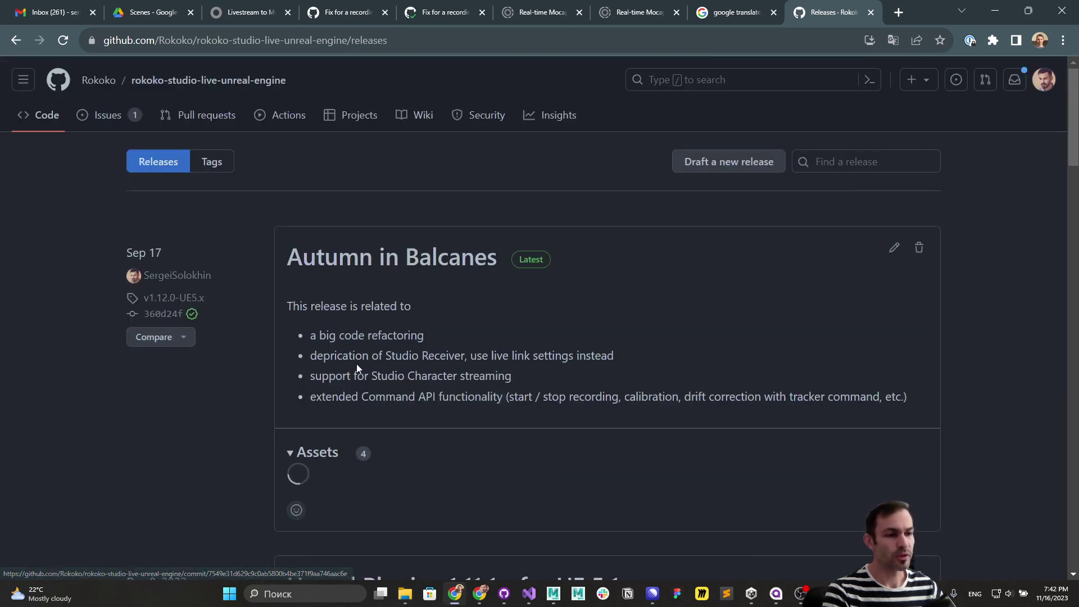
{"action": "scroll", "coordinate": [345, 386], "scroll_direction": "down", "scroll_amount": 1}
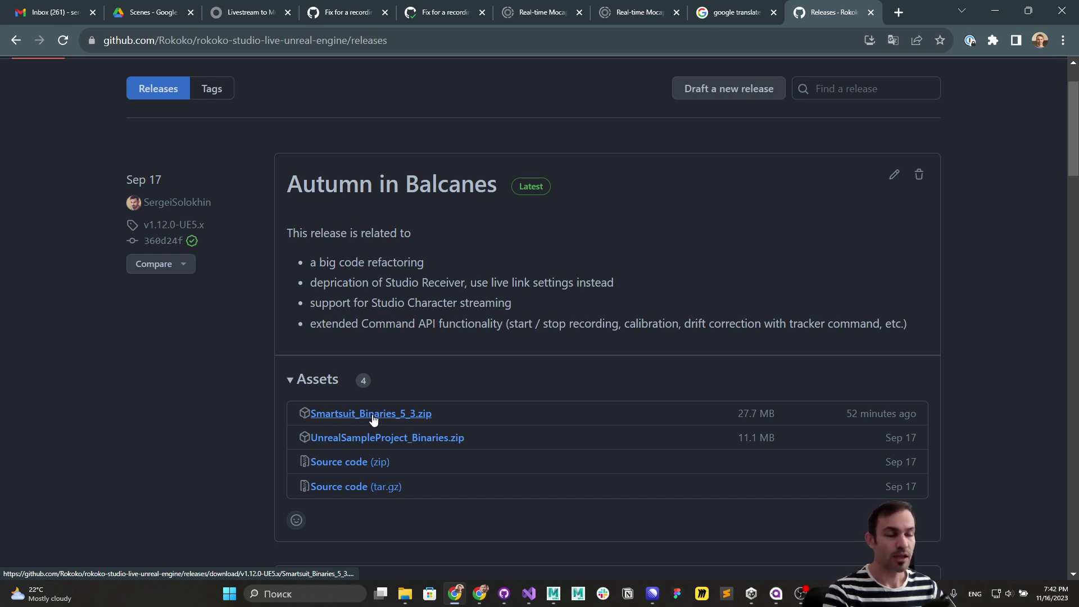
Step: Switch back to File Explorer, recheck the Smartsuit plugin's Binaries/Win64 folder and return to the TestMetahumanLive project folder
{"action": "key", "text": "alt+Tab"}
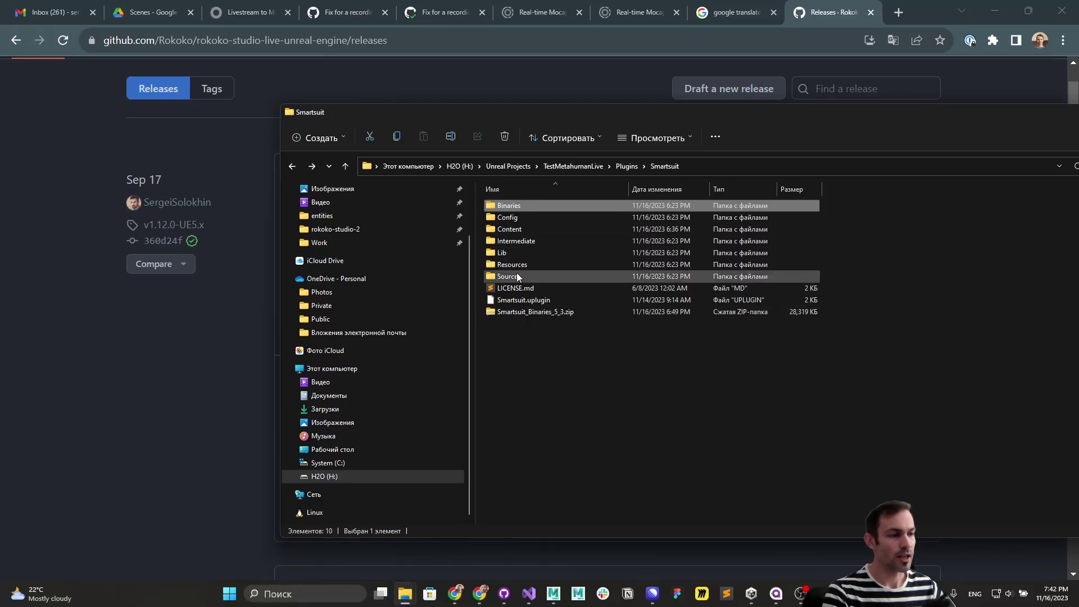
{"action": "double_click", "coordinate": [509, 207]}
{"action": "double_click", "coordinate": [511, 207]}
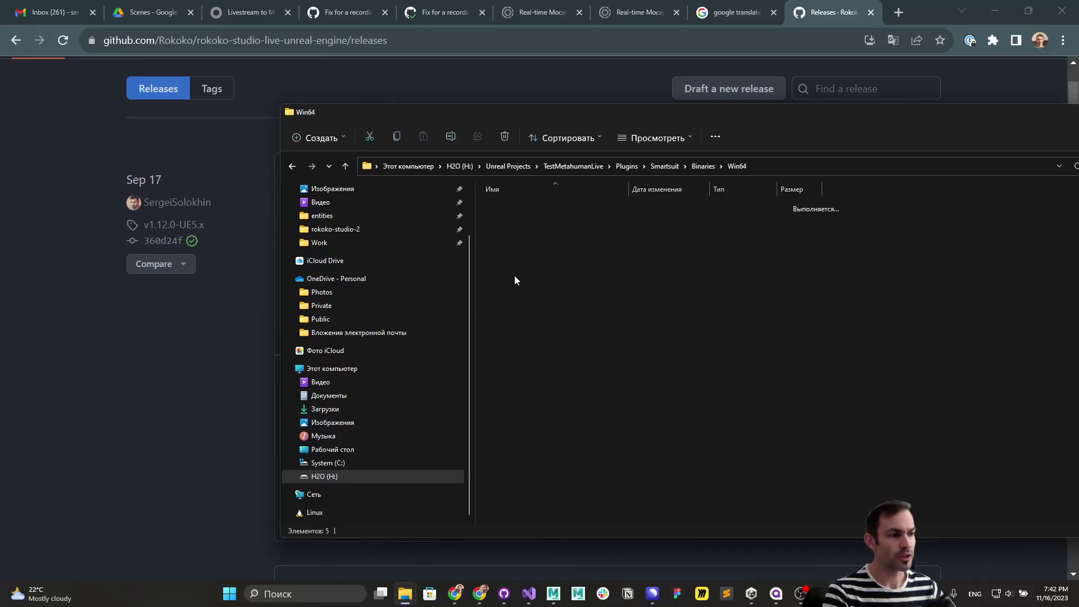
{"action": "key", "text": "alt+Left"}
{"action": "key", "text": "alt+Left"}
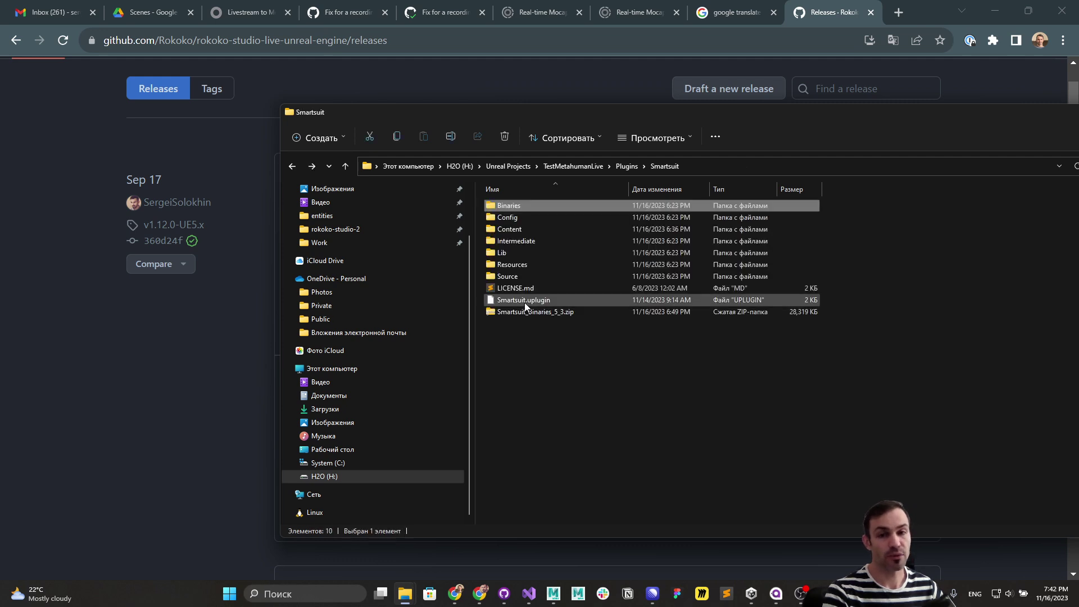
{"action": "key", "text": "alt+Left"}
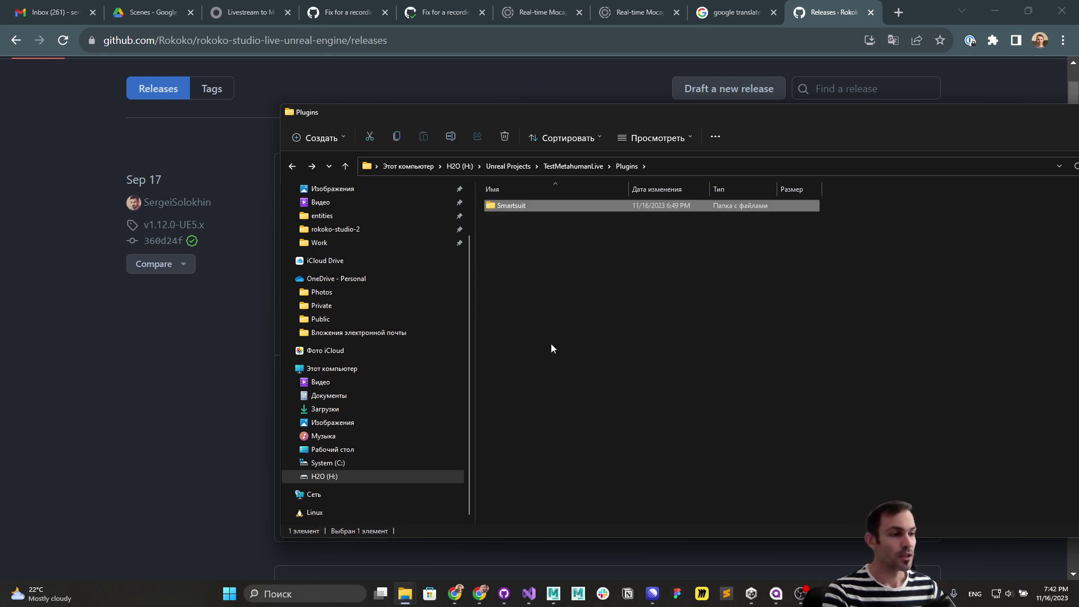
{"action": "key", "text": "alt+Left"}
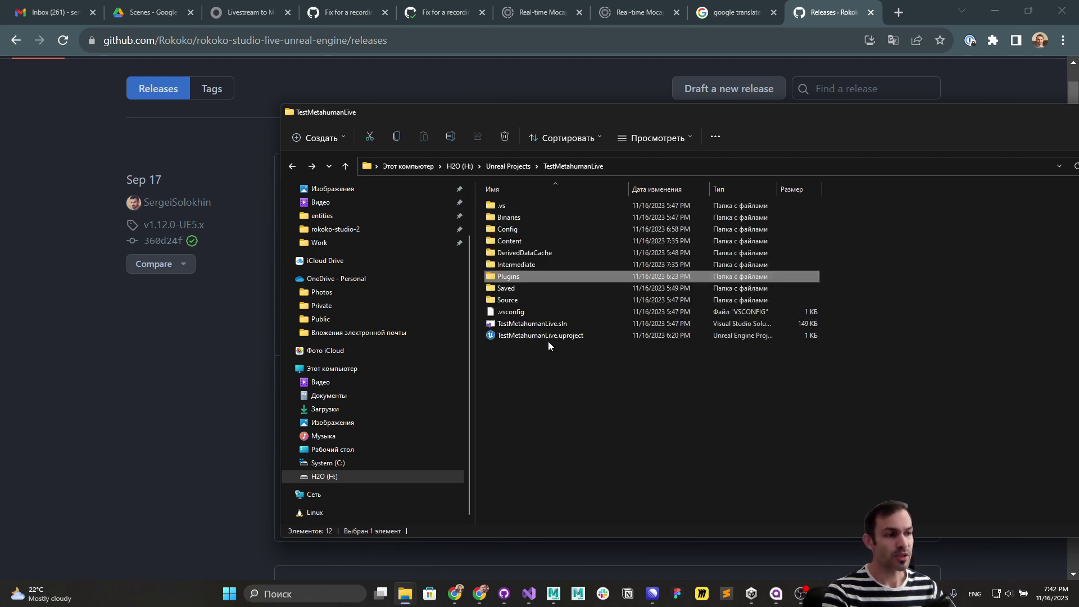
{"action": "left_click", "coordinate": [544, 385]}
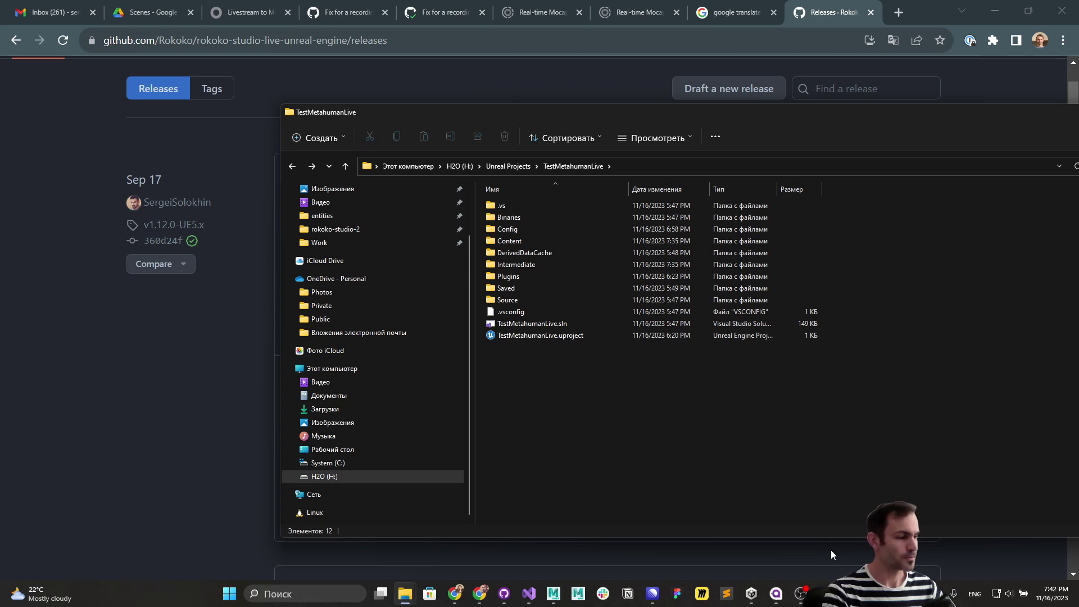
Step: Switch back to Unreal's Live Link window and add the Studio entry as a Rokoko Studio Source
{"action": "mouse_move", "coordinate": [825, 594]}
{"action": "left_click", "coordinate": [877, 534]}
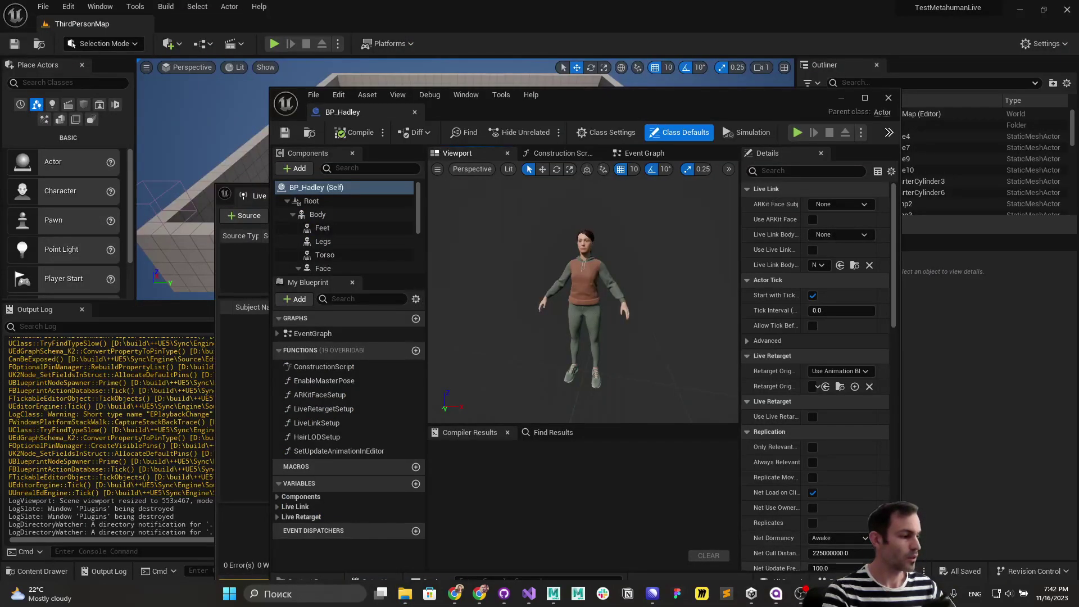
{"action": "left_click", "coordinate": [953, 534]}
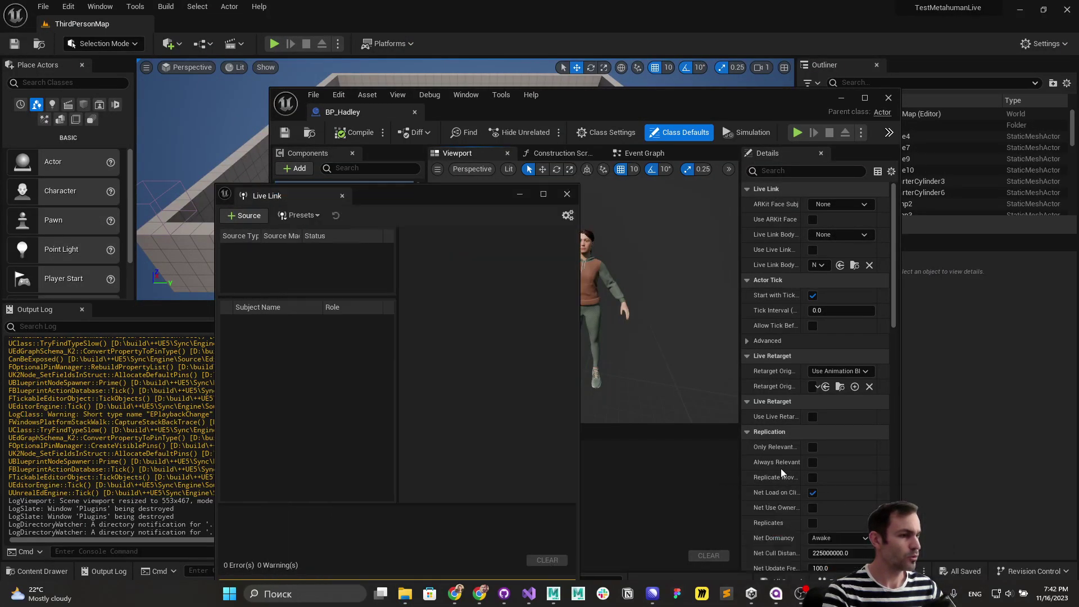
{"action": "left_click", "coordinate": [244, 216]}
{"action": "mouse_move", "coordinate": [243, 262]}
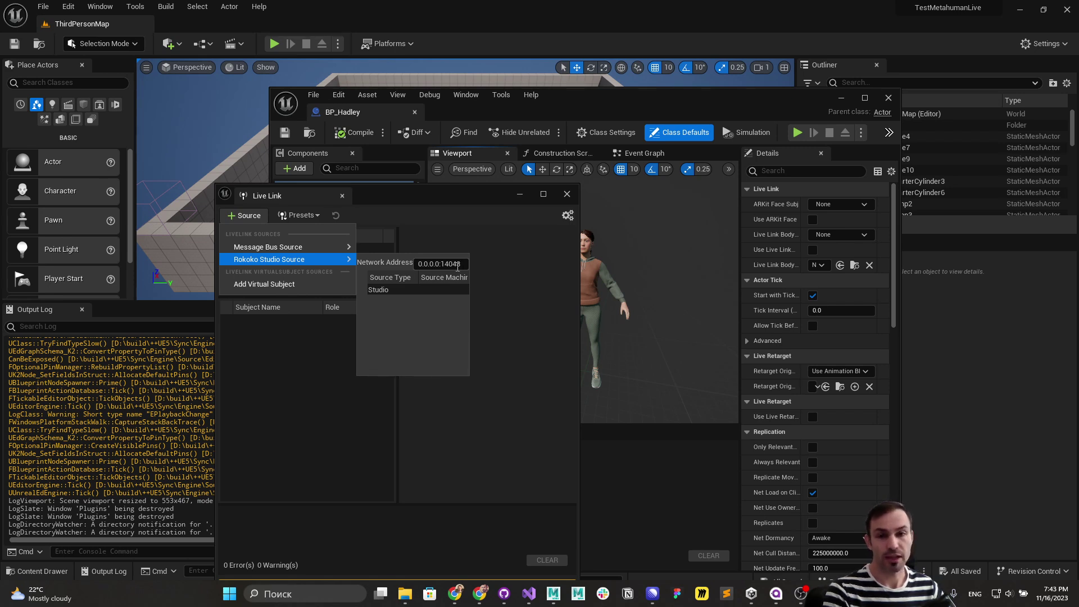
{"action": "left_click", "coordinate": [383, 290]}
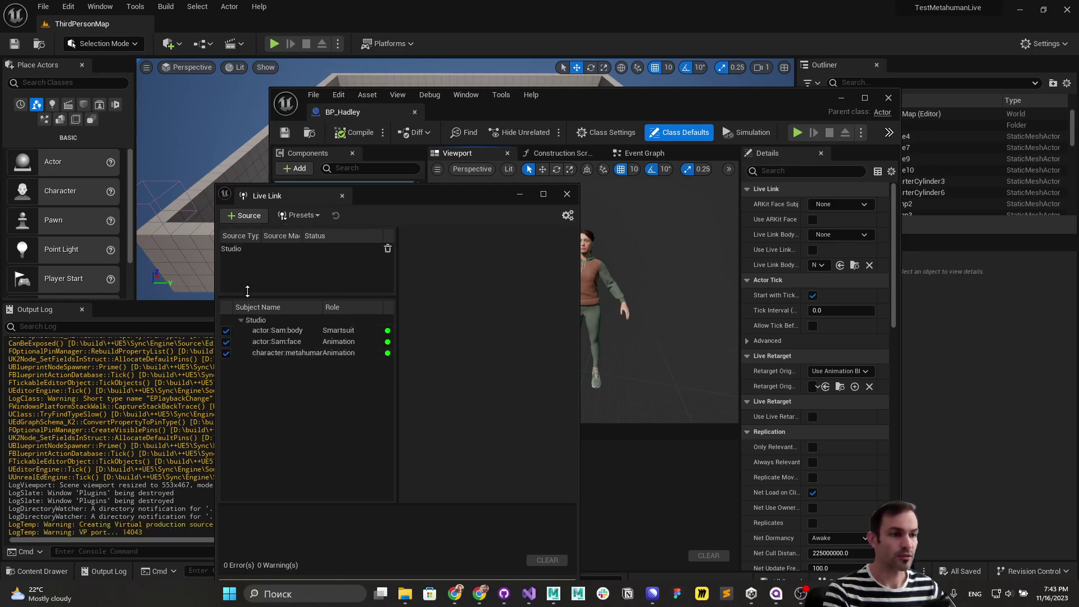
Step: Examine the Studio source's settings and its actor and character subjects, widening the columns to read their full names
{"action": "left_click", "coordinate": [236, 250]}
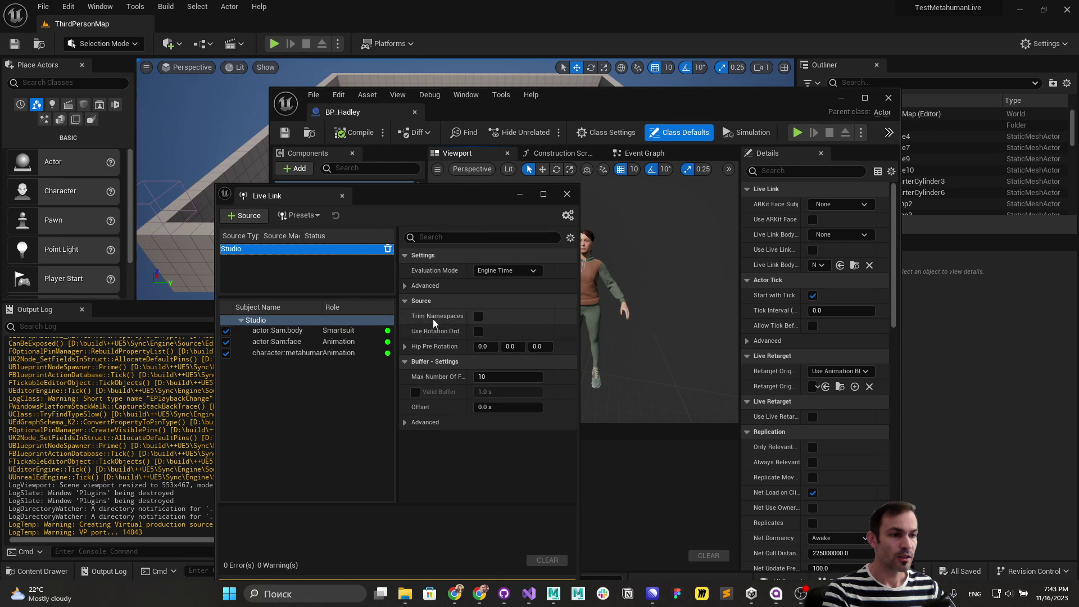
{"action": "left_click_drag", "start_coordinate": [465, 329], "coordinate": [486, 330]}
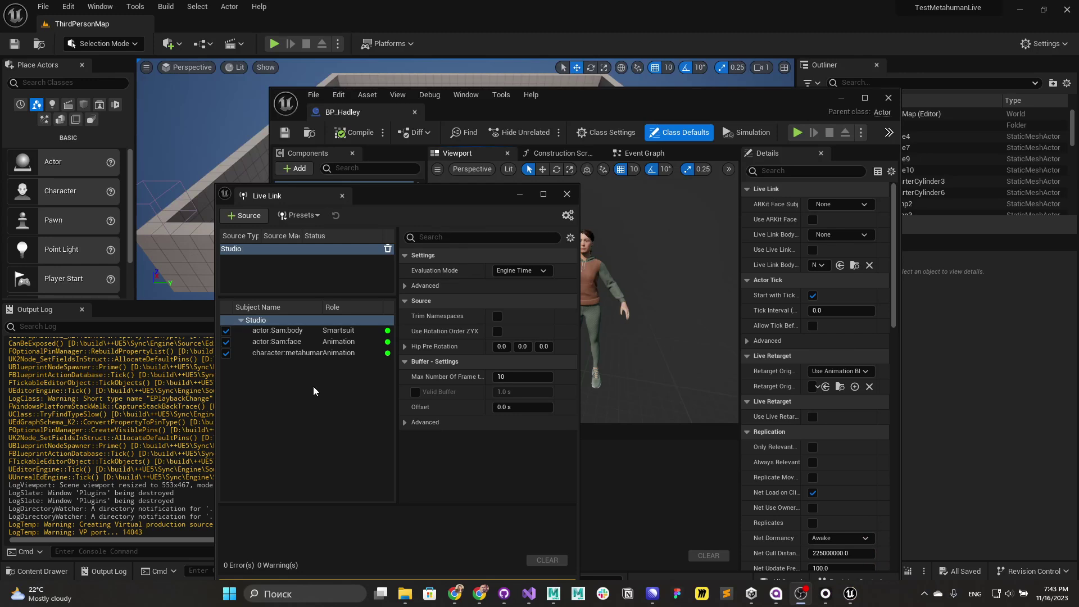
{"action": "left_click", "coordinate": [275, 353]}
{"action": "left_click", "coordinate": [278, 342]}
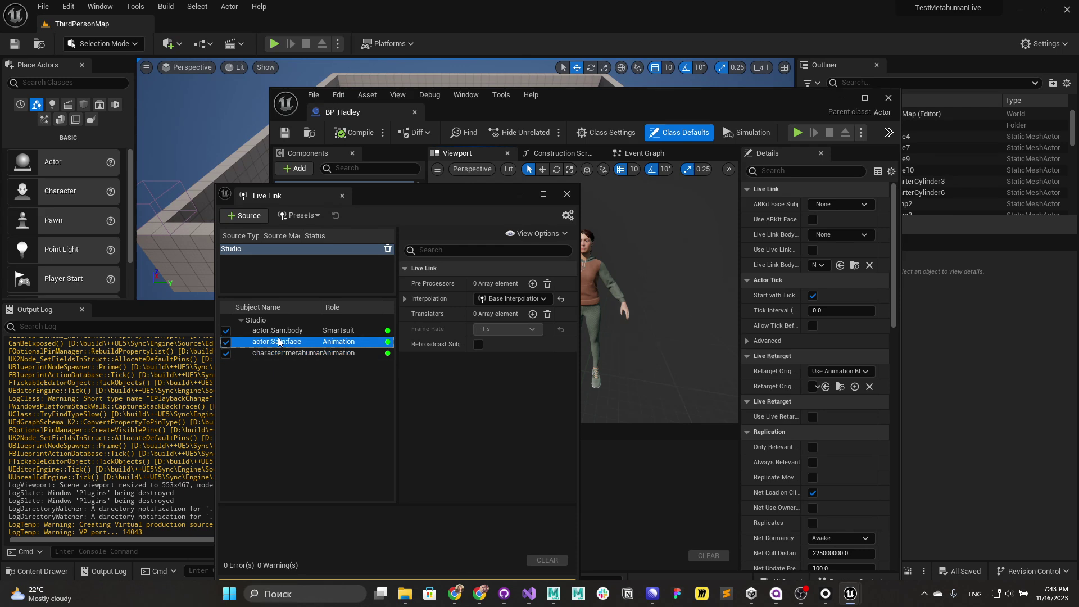
{"action": "left_click", "coordinate": [284, 331]}
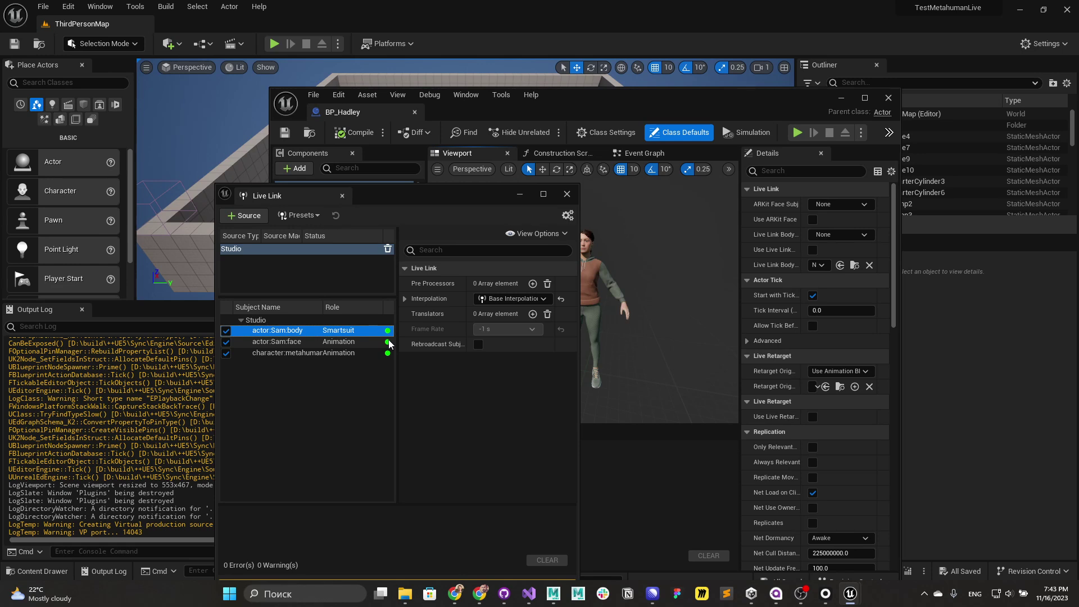
{"action": "left_click", "coordinate": [284, 353]}
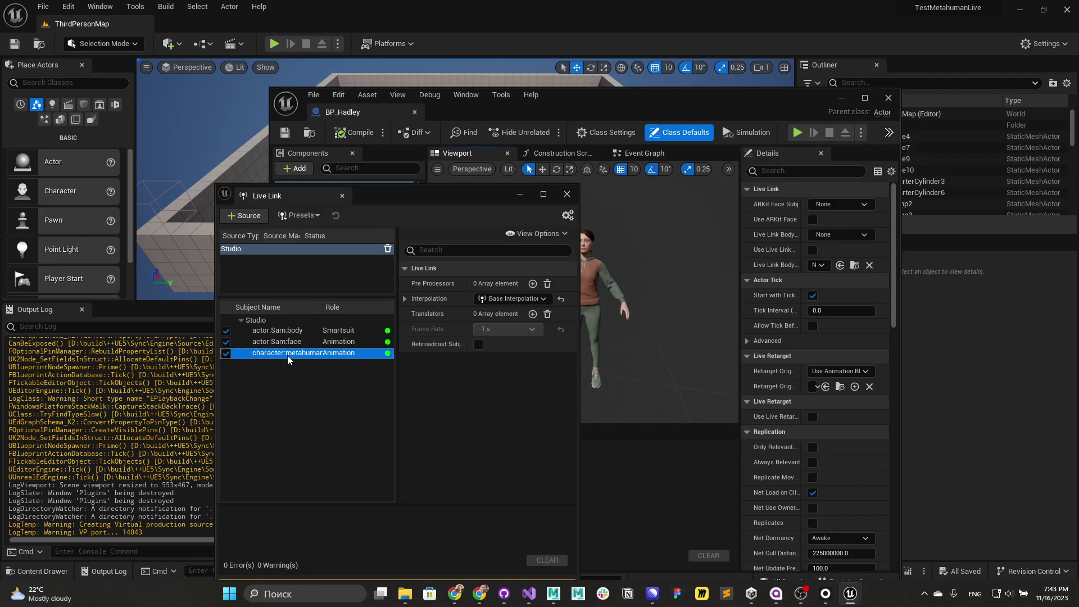
{"action": "left_click_drag", "start_coordinate": [323, 306], "coordinate": [348, 305]}
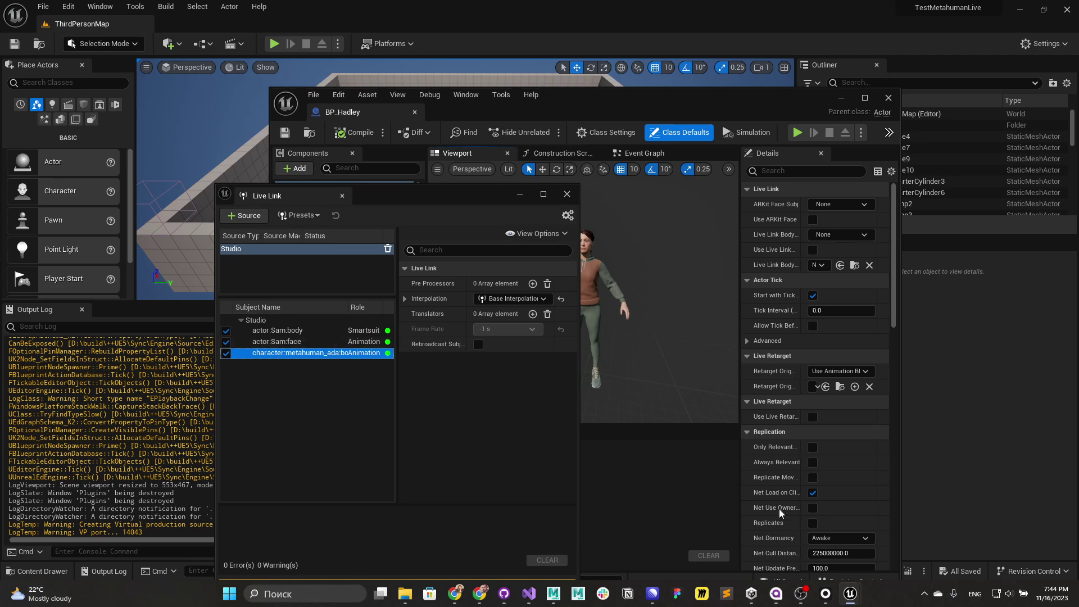
Step: Switch to Rokoko Studio to check the streamed metahuman_ada character, and return to Unreal's BP_Hadley window
{"action": "left_click", "coordinate": [825, 595]}
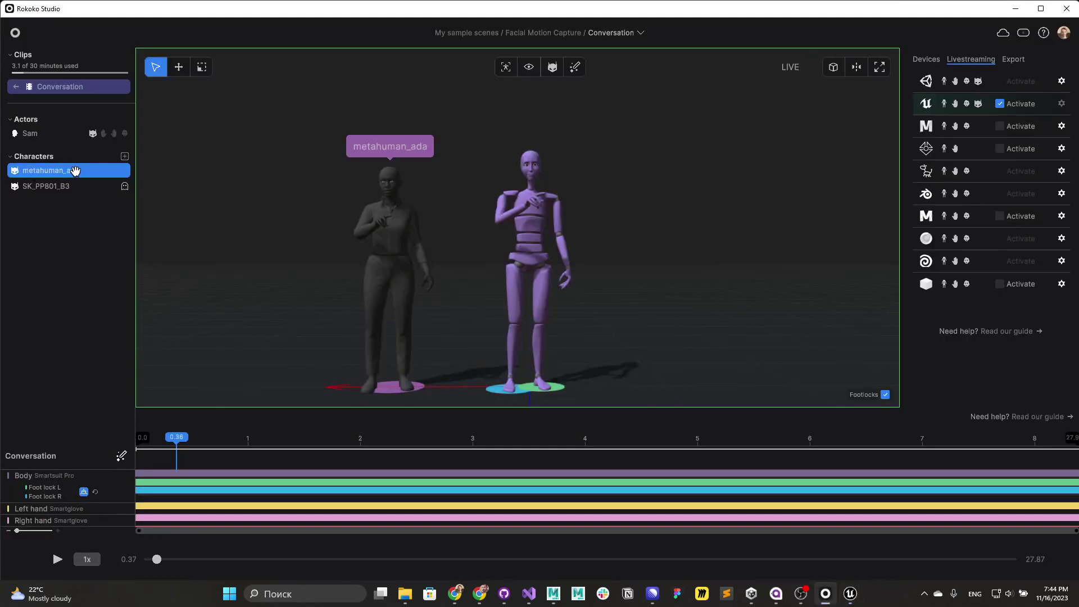
{"action": "left_click", "coordinate": [313, 248]}
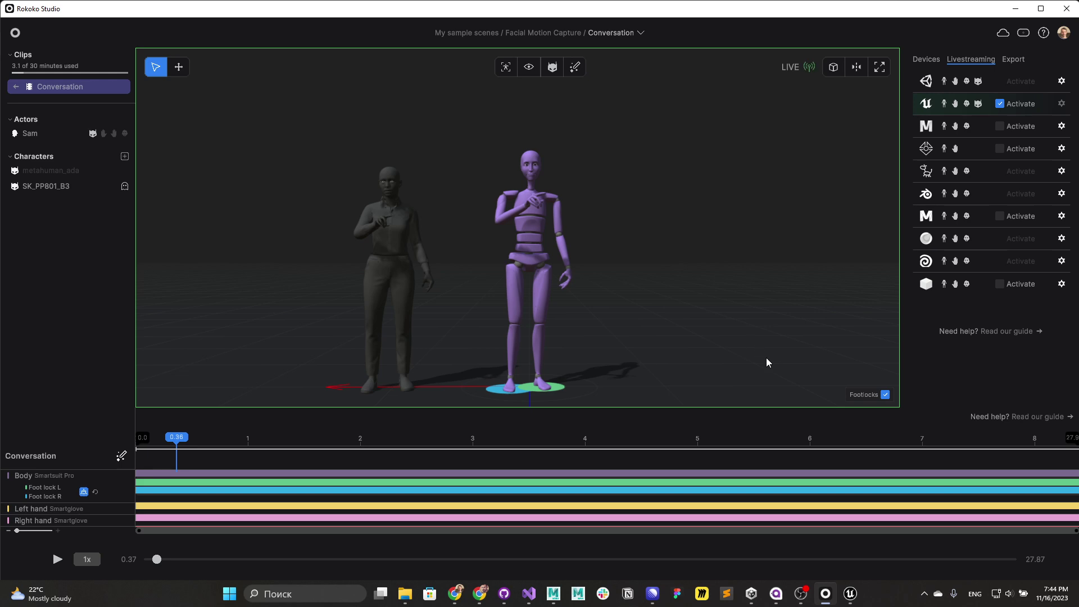
{"action": "mouse_move", "coordinate": [850, 595]}
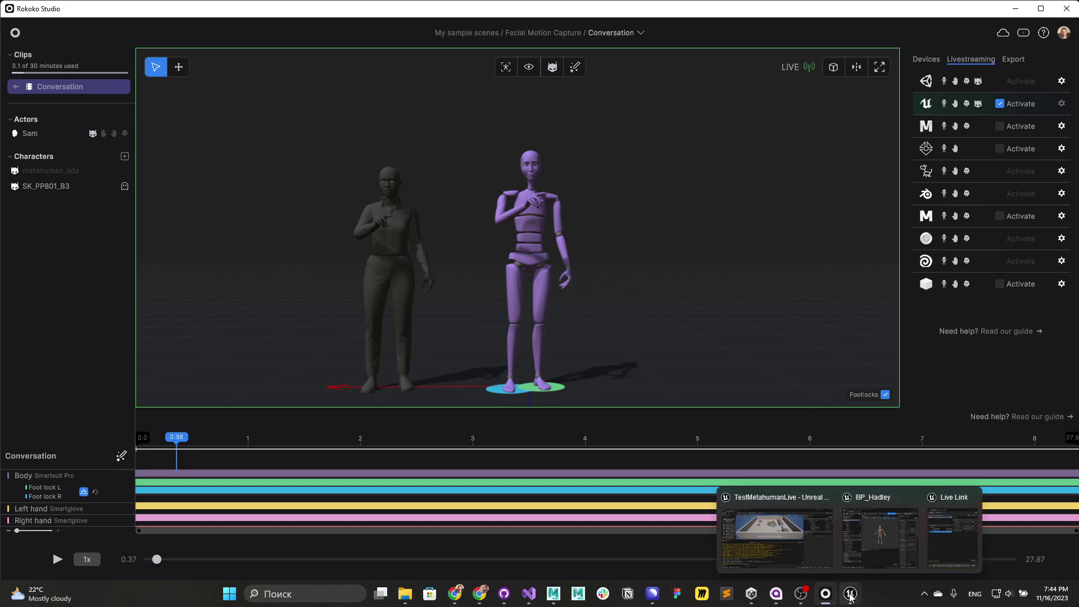
{"action": "left_click", "coordinate": [866, 534]}
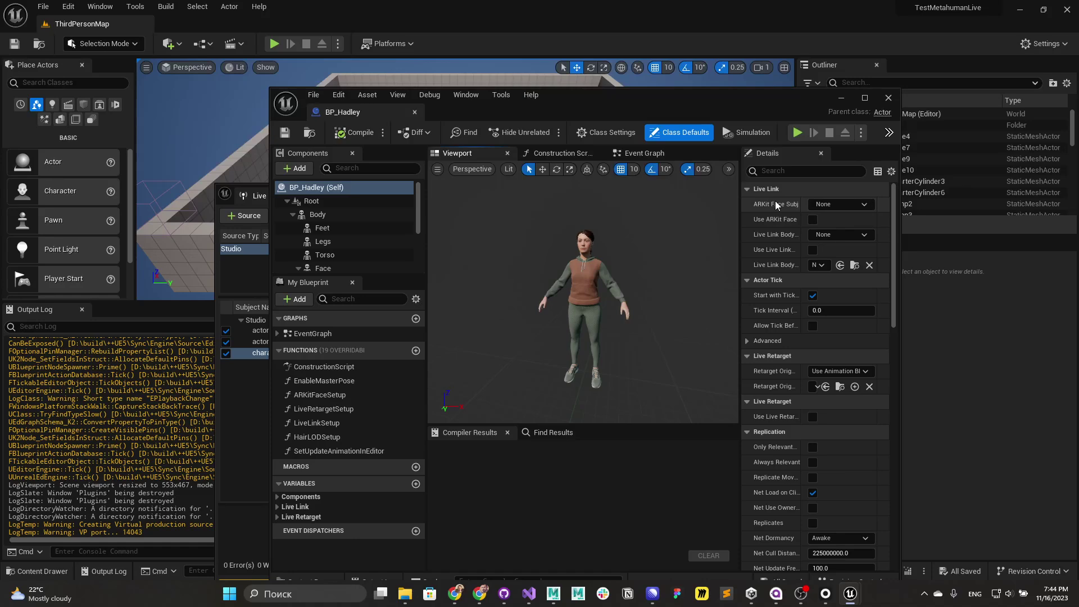
Step: Set BP_Hadley's ARKit Face Subj to the streamed actor's face subject and enable Use ARKit Face
{"action": "left_click", "coordinate": [863, 205]}
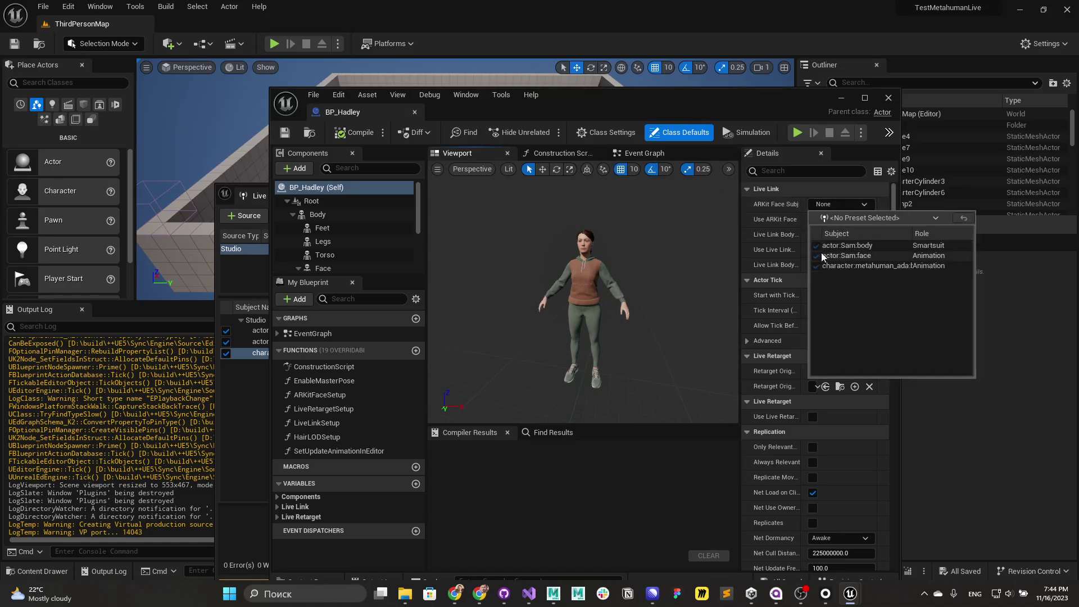
{"action": "left_click", "coordinate": [844, 256]}
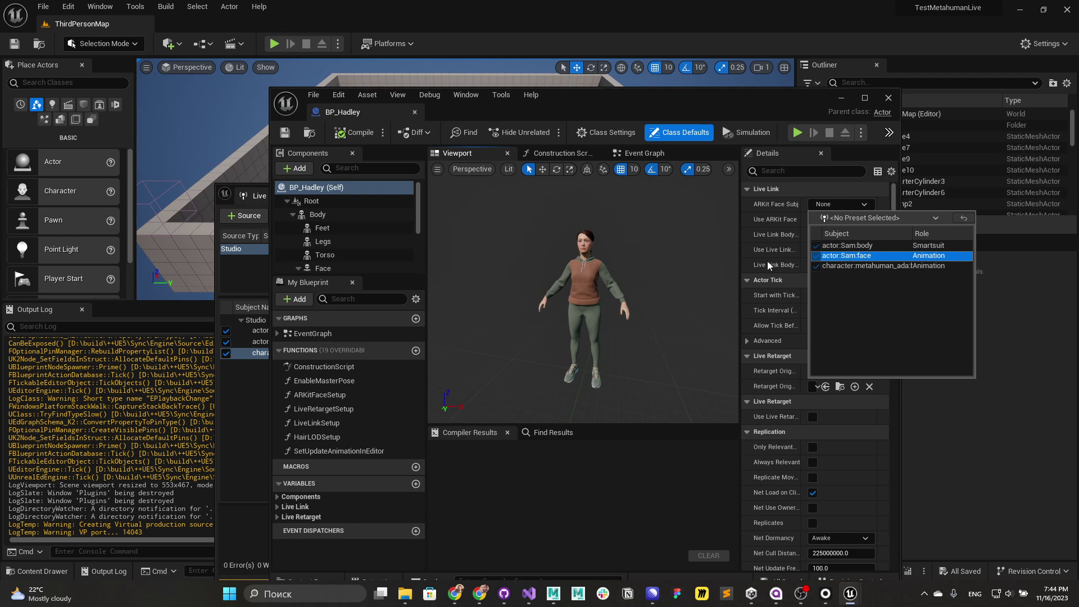
{"action": "left_click", "coordinate": [771, 219]}
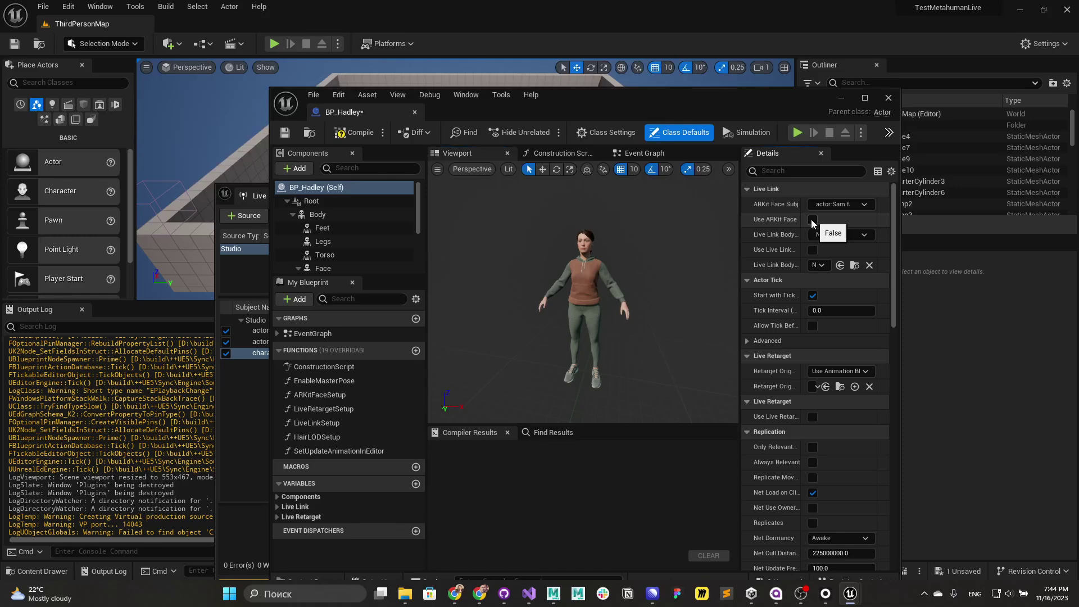
{"action": "left_click", "coordinate": [813, 219]}
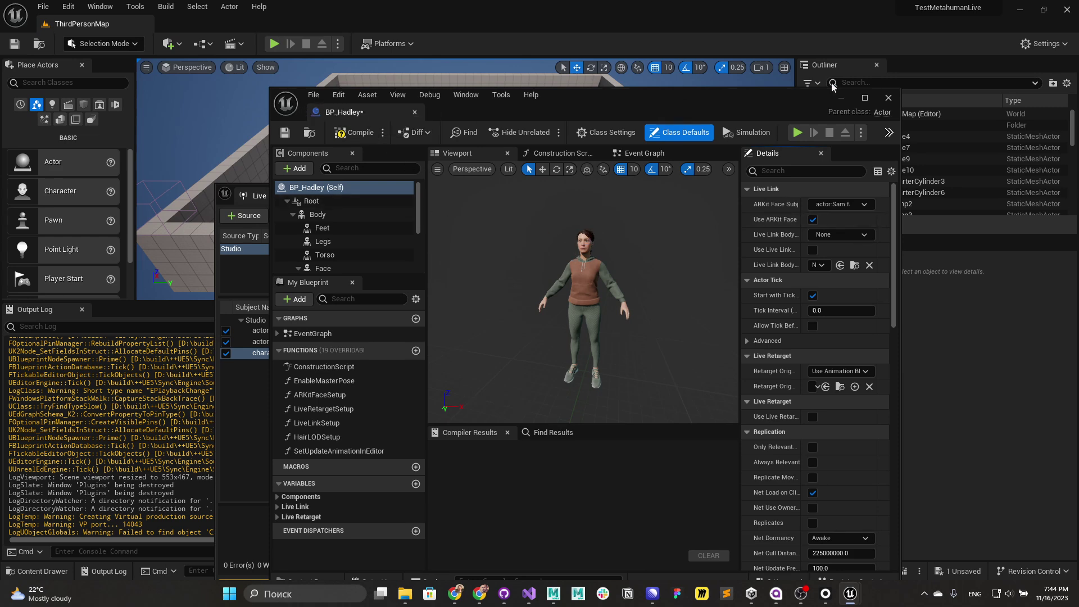
Step: Close the BP_Hadley and Live Link windows and bring up the project's content browser
{"action": "left_click", "coordinate": [892, 98]}
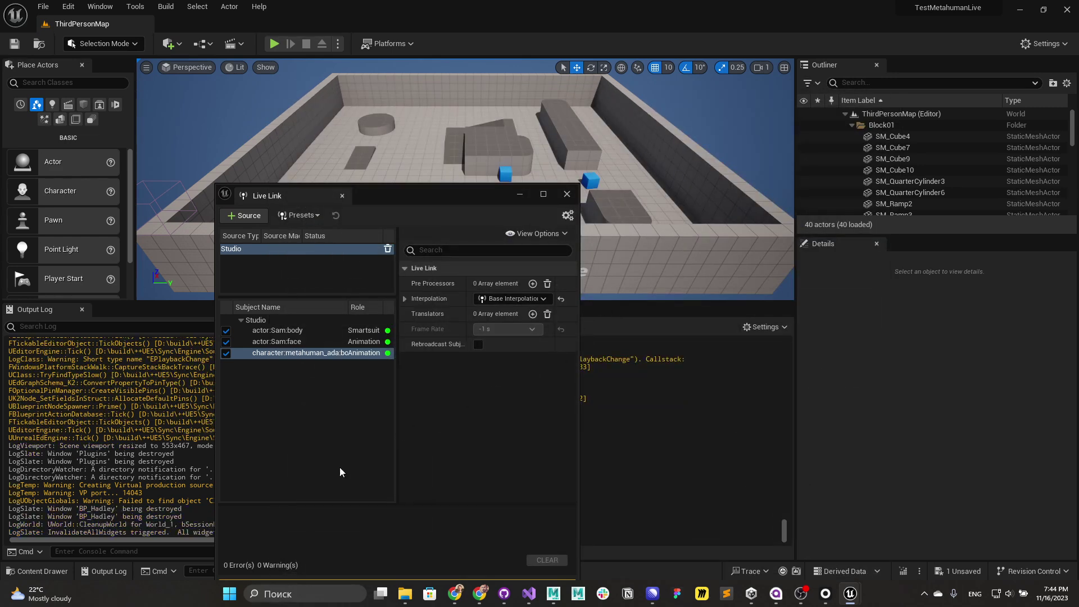
{"action": "left_click", "coordinate": [39, 571]}
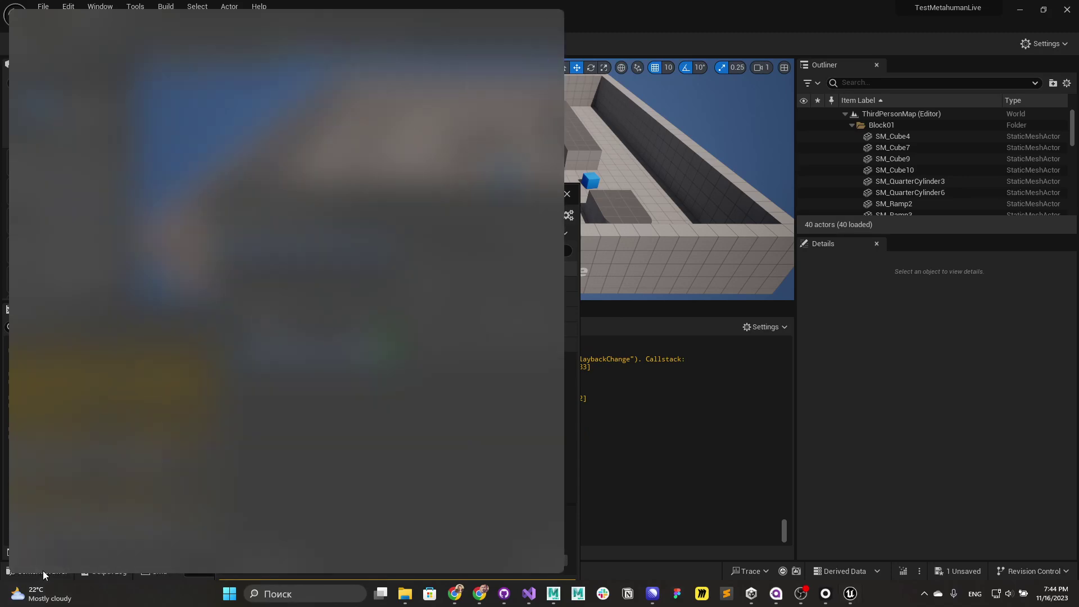
{"action": "left_click", "coordinate": [842, 416]}
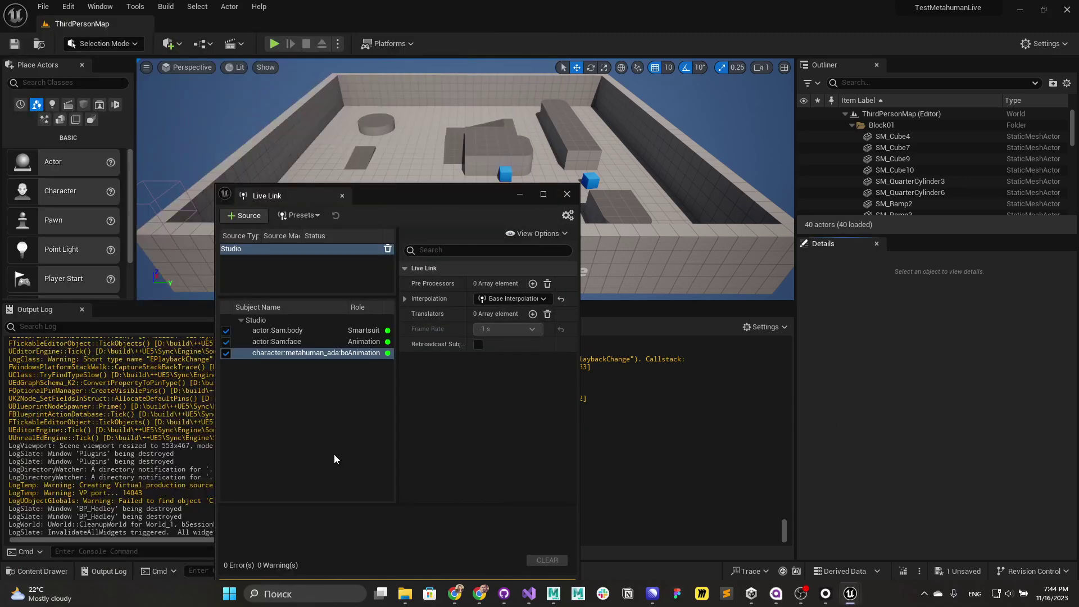
{"action": "left_click", "coordinate": [56, 571]}
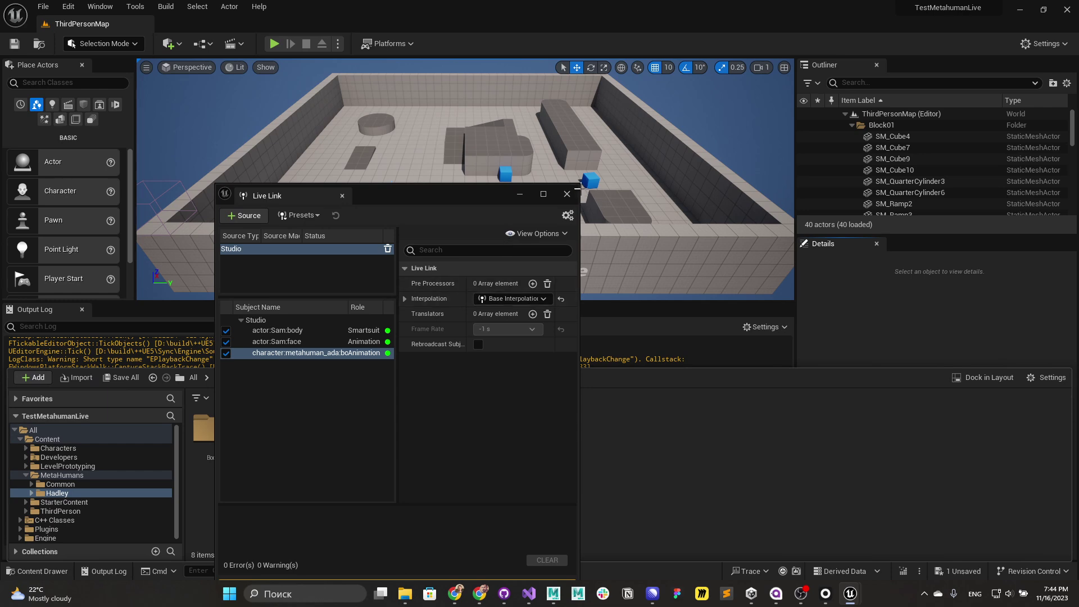
{"action": "left_click", "coordinate": [567, 194]}
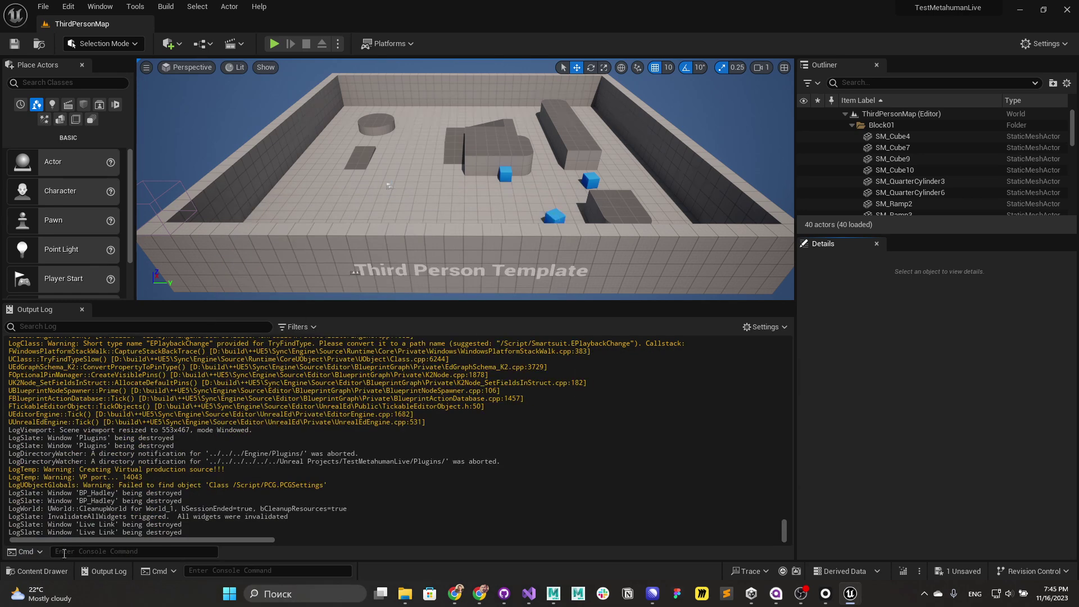
{"action": "left_click", "coordinate": [56, 570]}
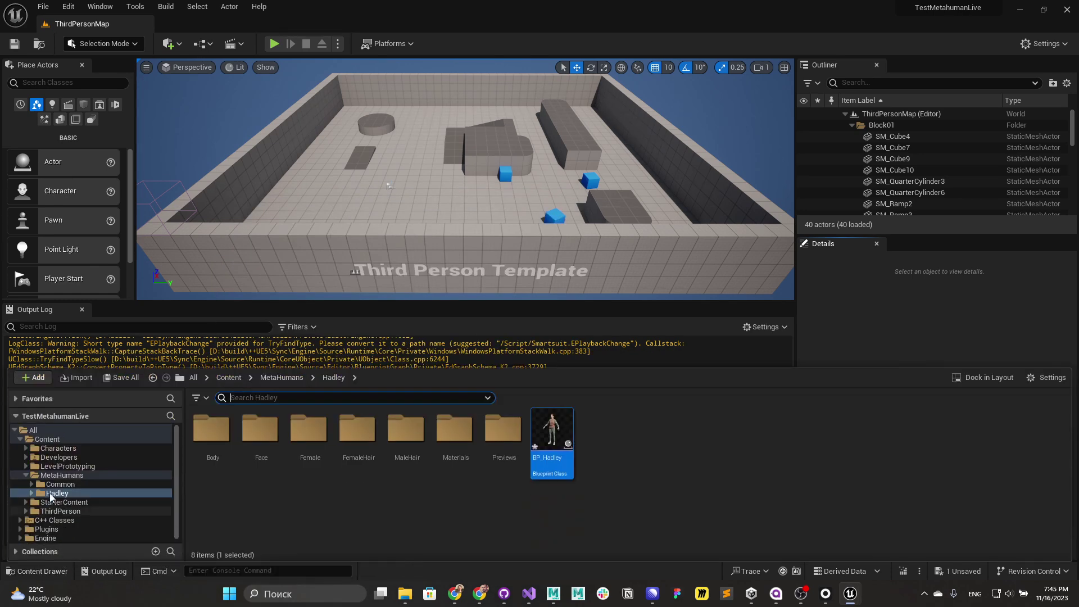
Step: Reopen the BP_Hadley blueprint from Content/MetaHumans/Hadley and show its character preview in a maximized window
{"action": "left_click", "coordinate": [49, 440]}
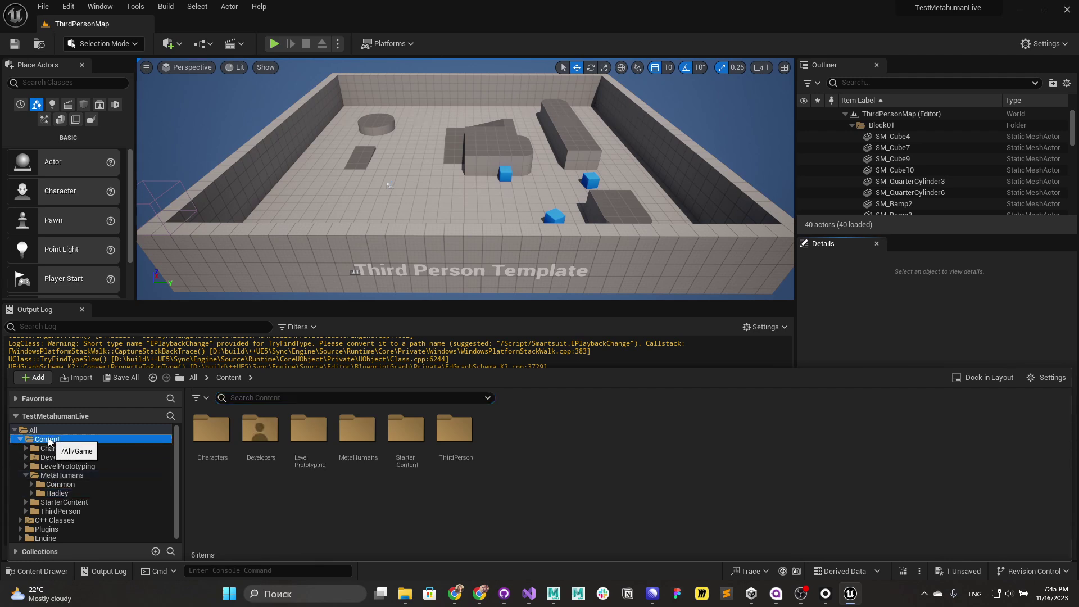
{"action": "double_click", "coordinate": [362, 436]}
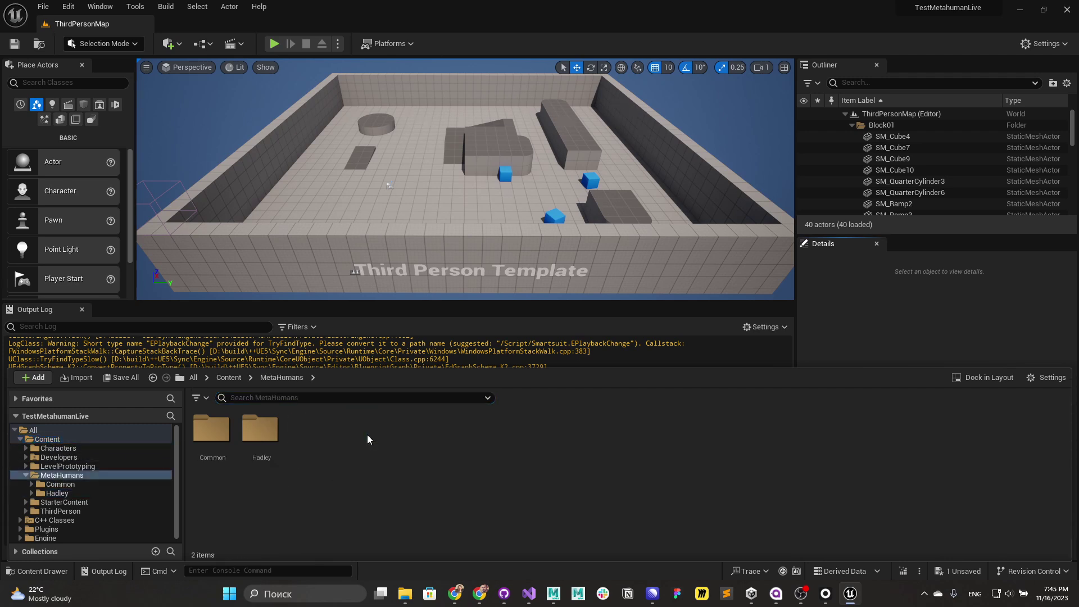
{"action": "double_click", "coordinate": [264, 429]}
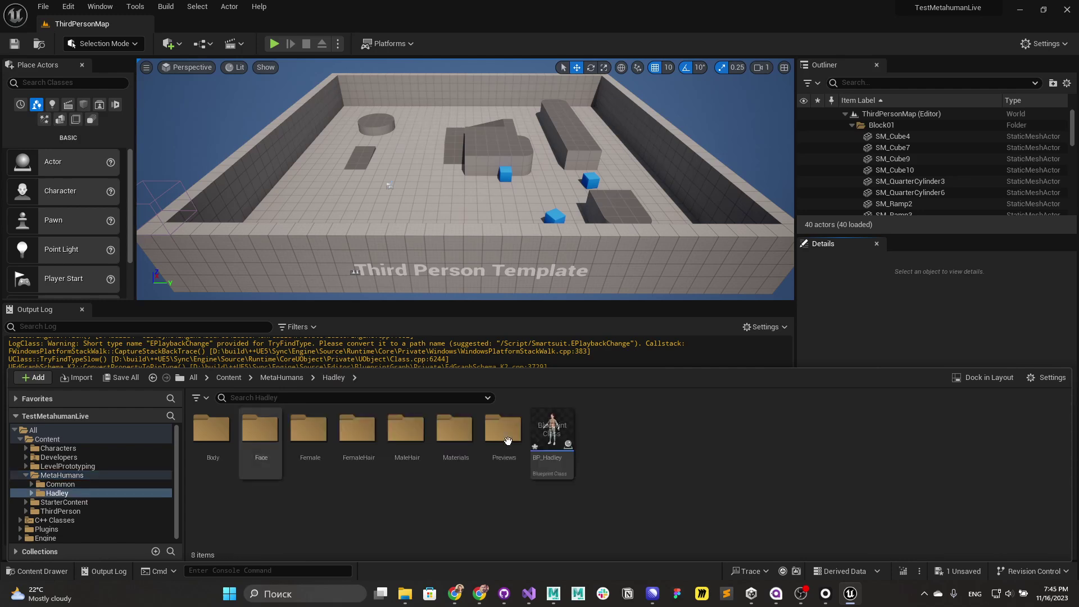
{"action": "left_click", "coordinate": [559, 434]}
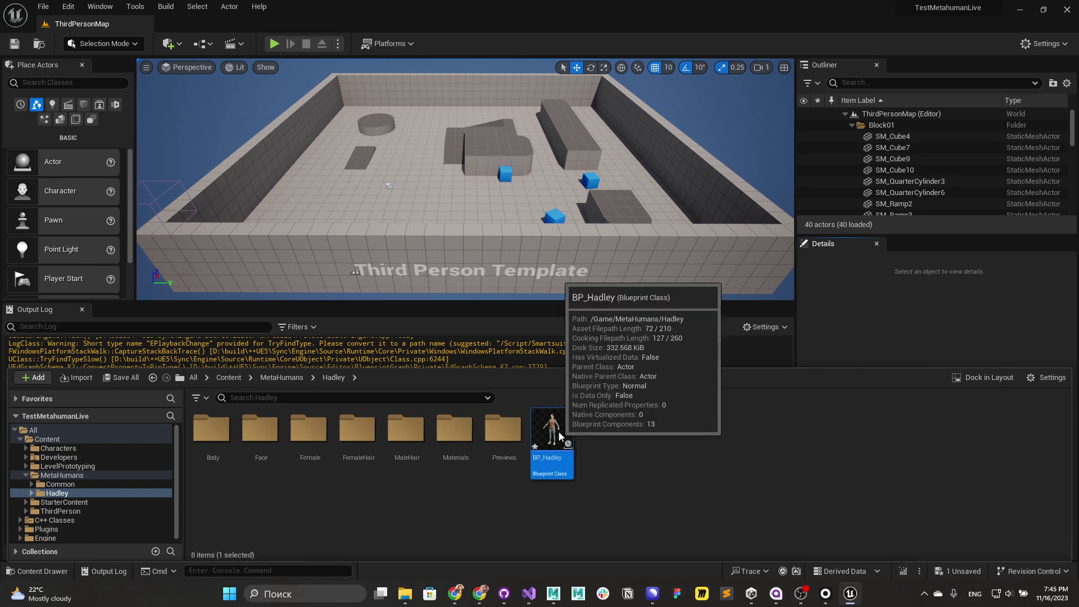
{"action": "double_click", "coordinate": [559, 435]}
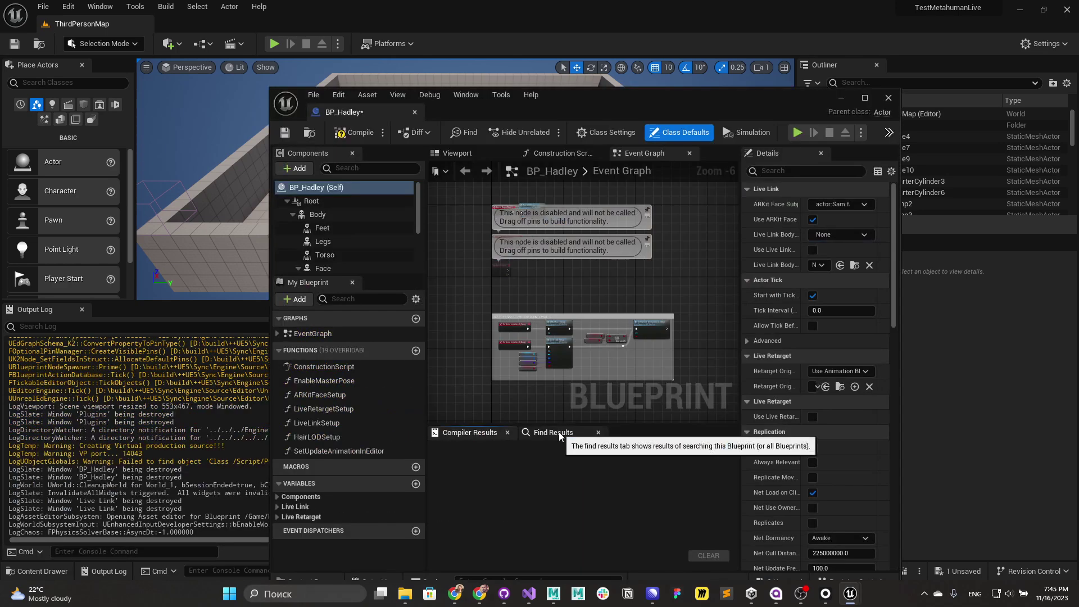
{"action": "left_click", "coordinate": [456, 155]}
{"action": "scroll", "coordinate": [629, 277], "scroll_direction": "up", "scroll_amount": 10}
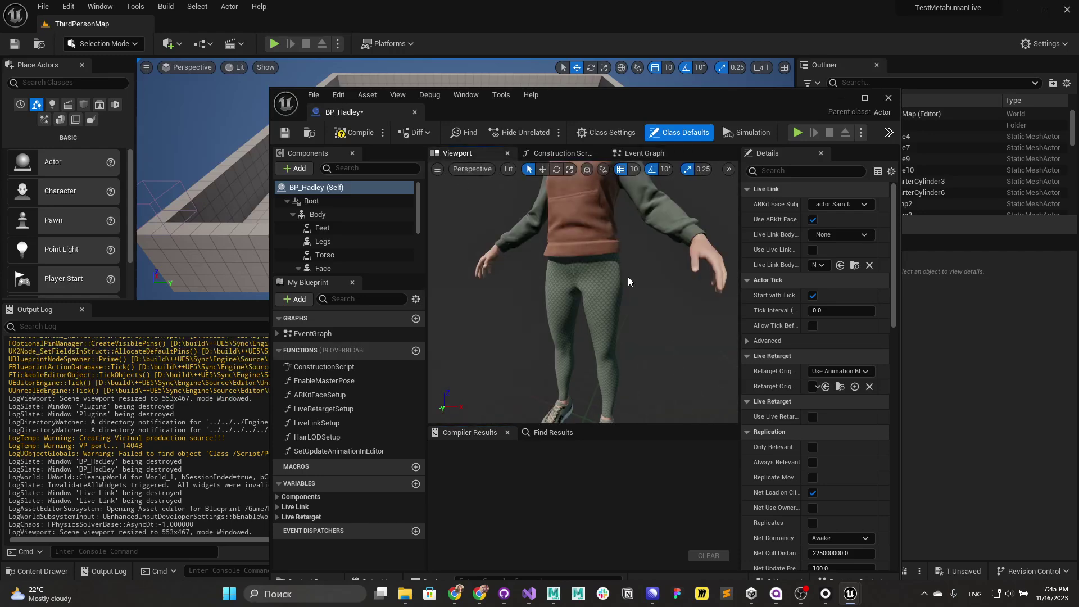
{"action": "scroll", "coordinate": [628, 277], "scroll_direction": "down", "scroll_amount": 10}
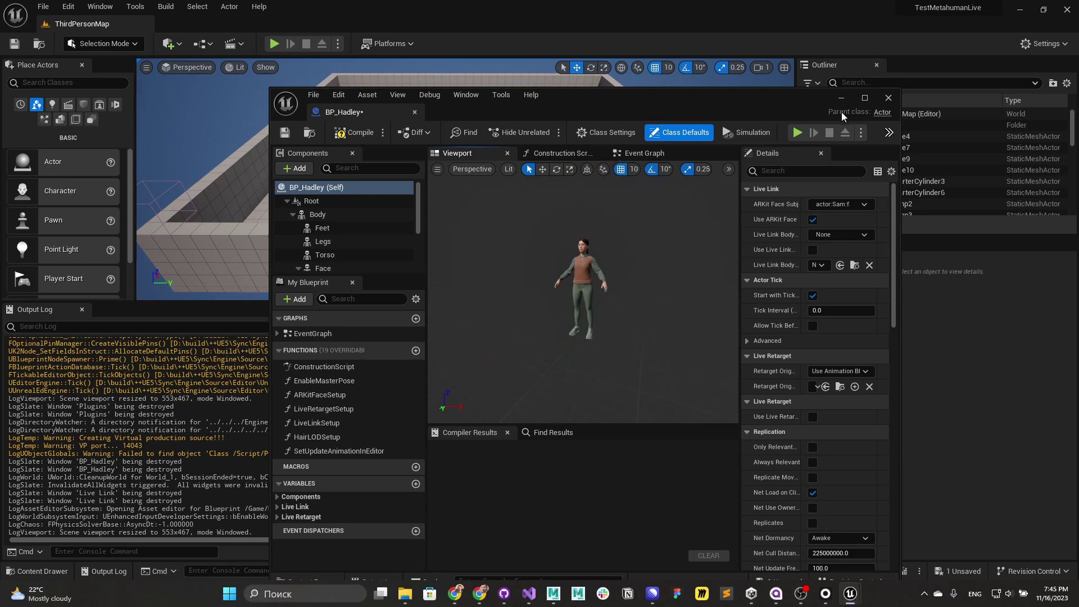
{"action": "left_click", "coordinate": [865, 97]}
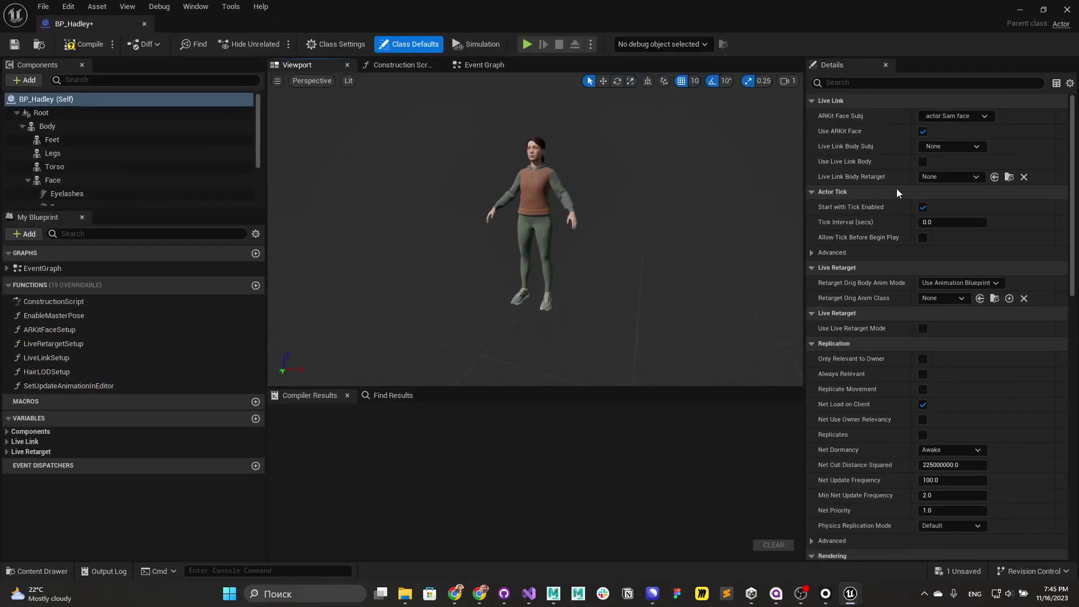
Step: Set BP_Hadley's Live Link Body Subj to character:metahuman_ada:body and enable Use Live Link Body
{"action": "left_click", "coordinate": [983, 146]}
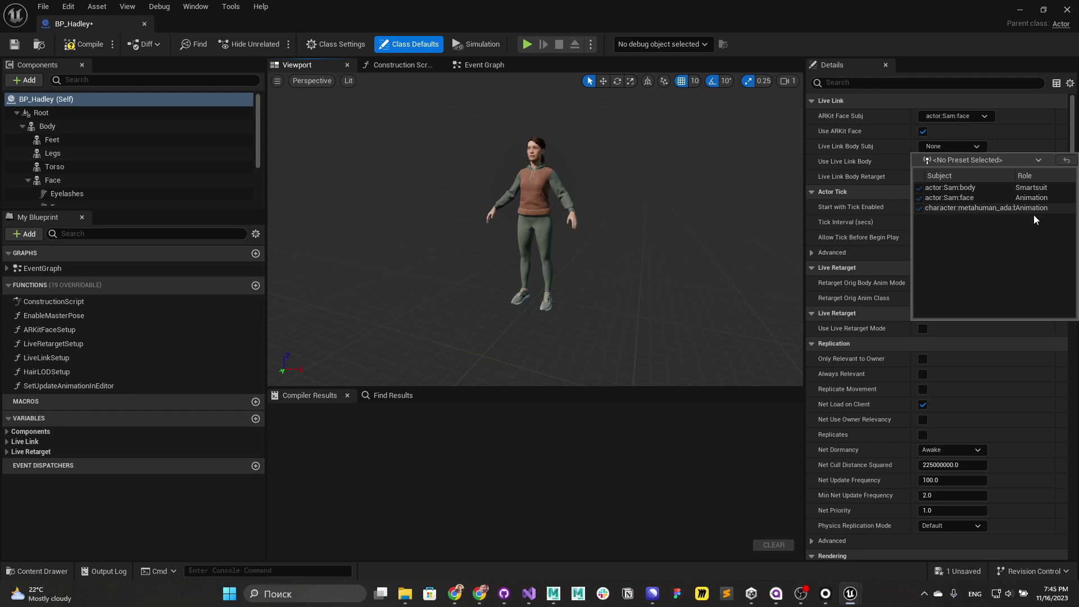
{"action": "left_click", "coordinate": [956, 209]}
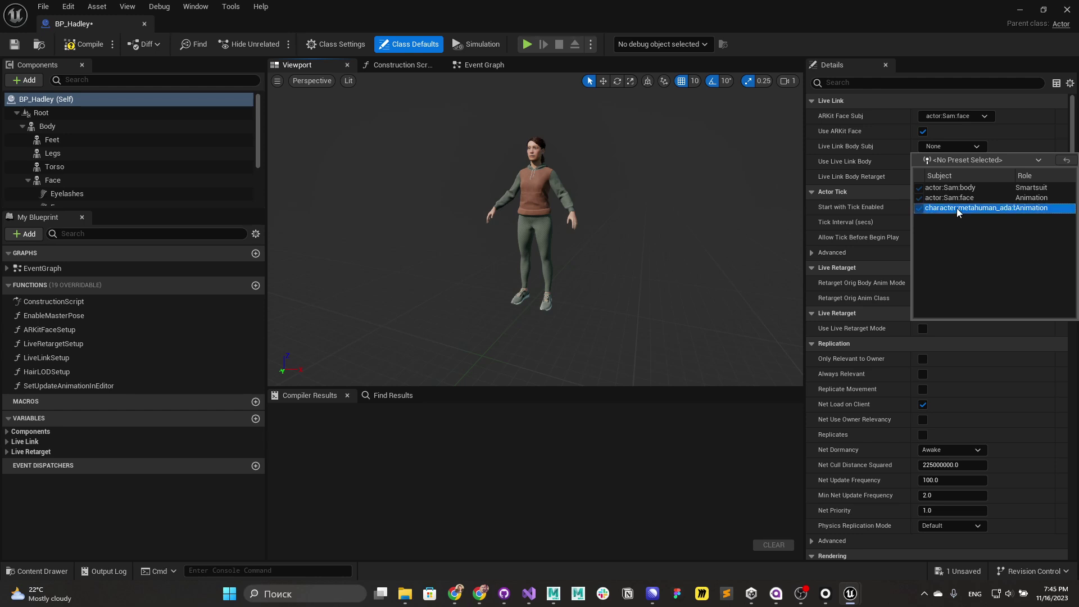
{"action": "left_click", "coordinate": [845, 146]}
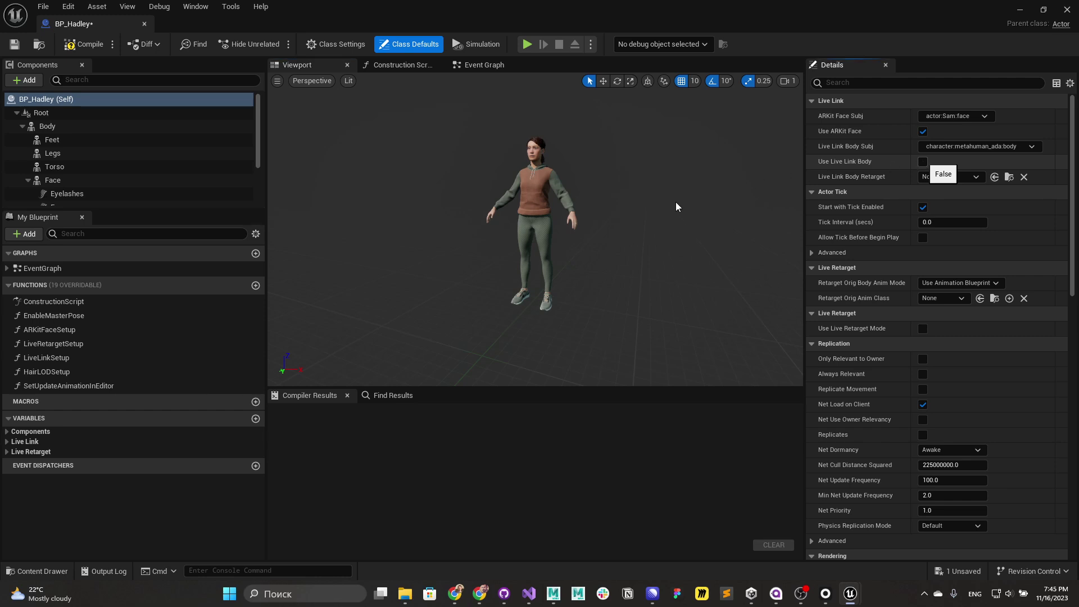
{"action": "left_click", "coordinate": [922, 162]}
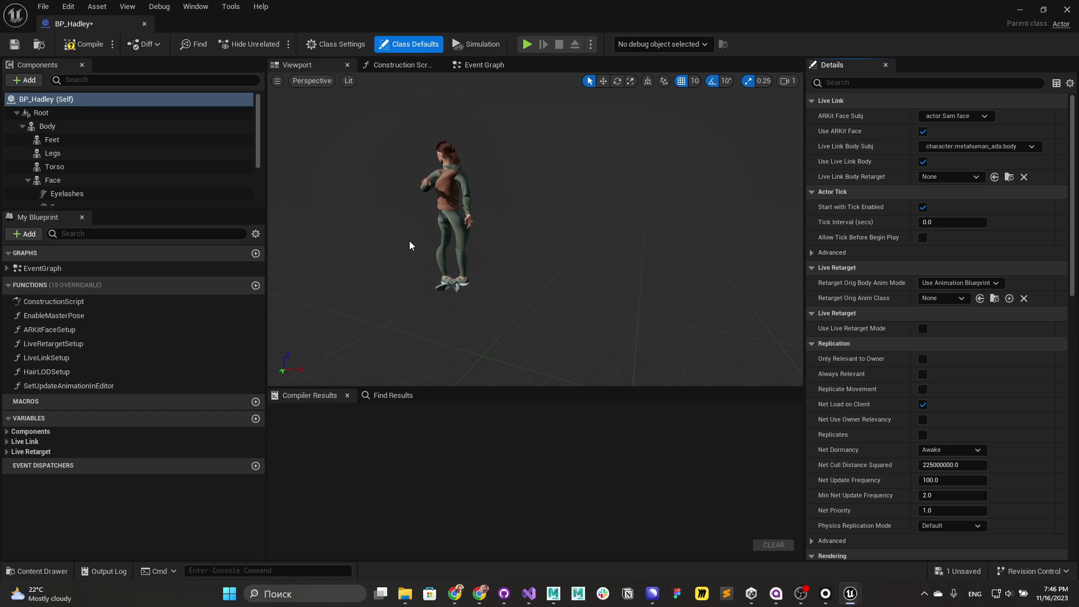
Step: Restore BP_Hadley to a smaller window, reopen Live Link and enable Use Rotation Order for the Studio source
{"action": "double_click", "coordinate": [513, 4]}
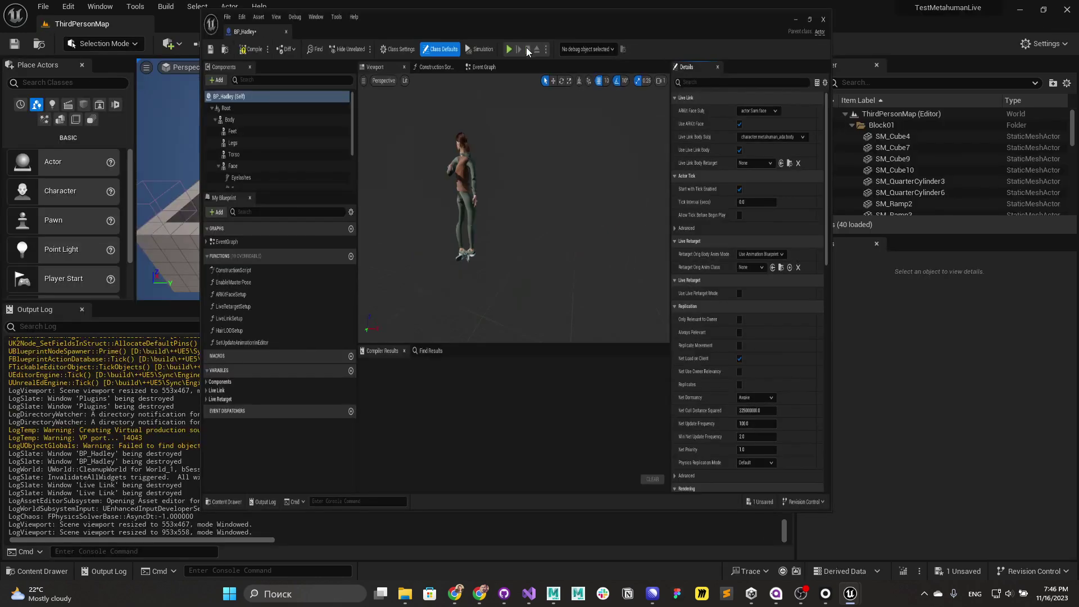
{"action": "left_click", "coordinate": [100, 6]}
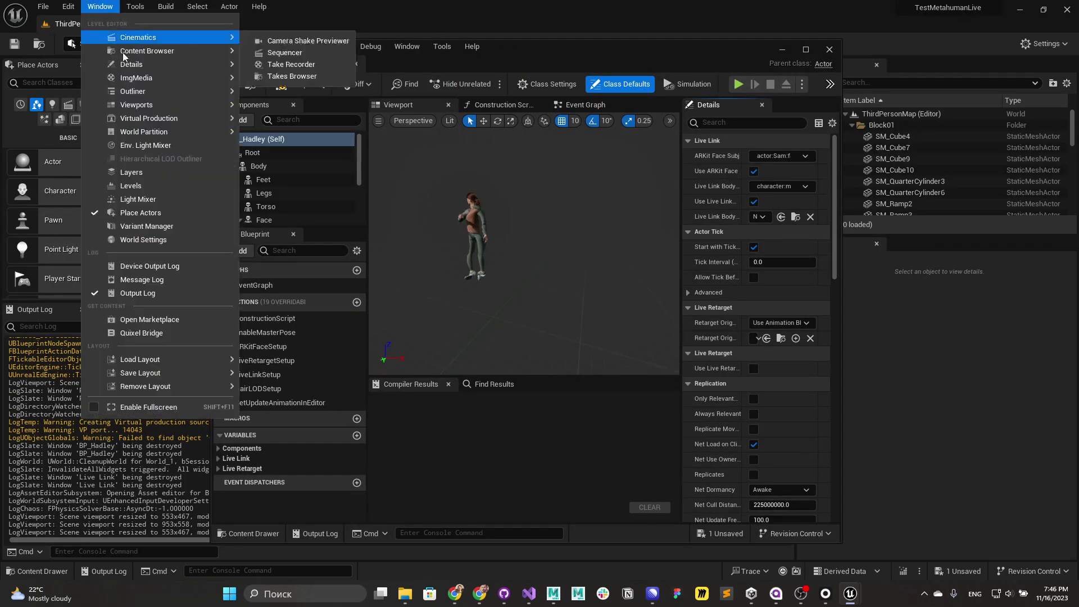
{"action": "left_click", "coordinate": [276, 123]}
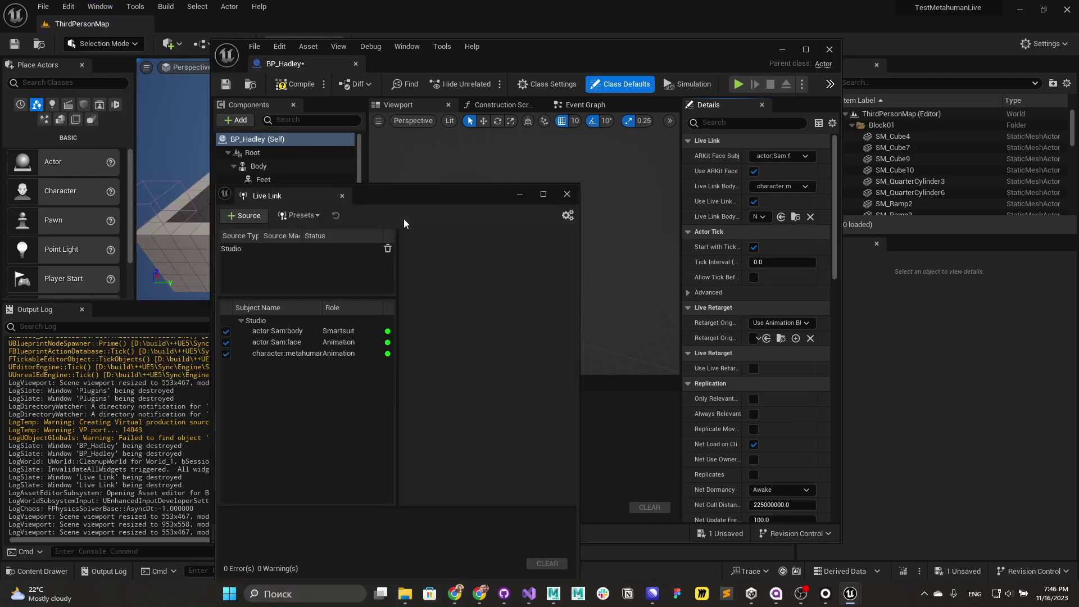
{"action": "left_click", "coordinate": [245, 249]}
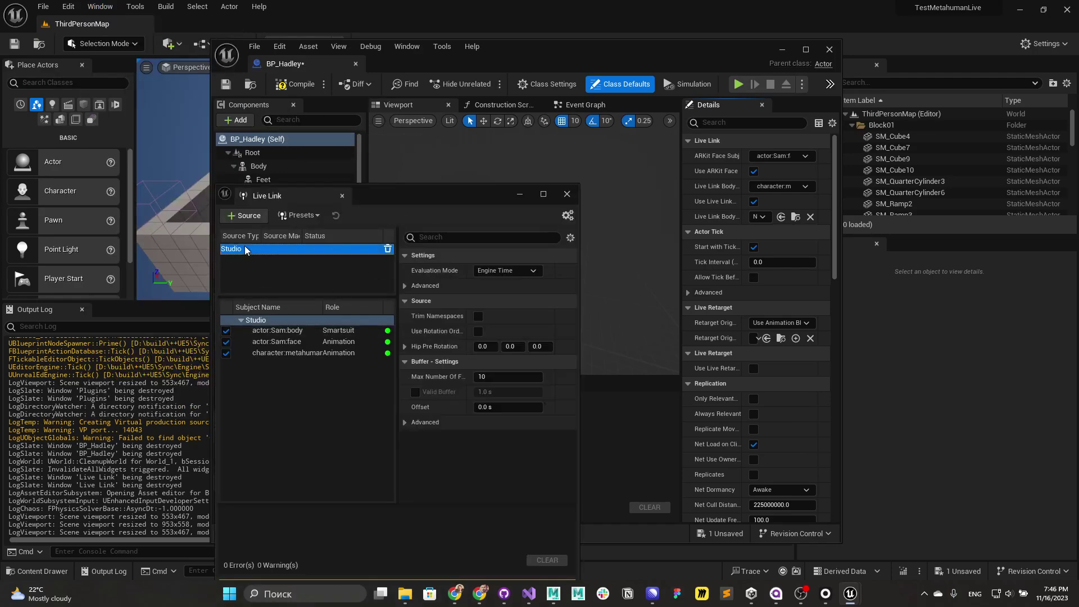
{"action": "left_click", "coordinate": [478, 331]}
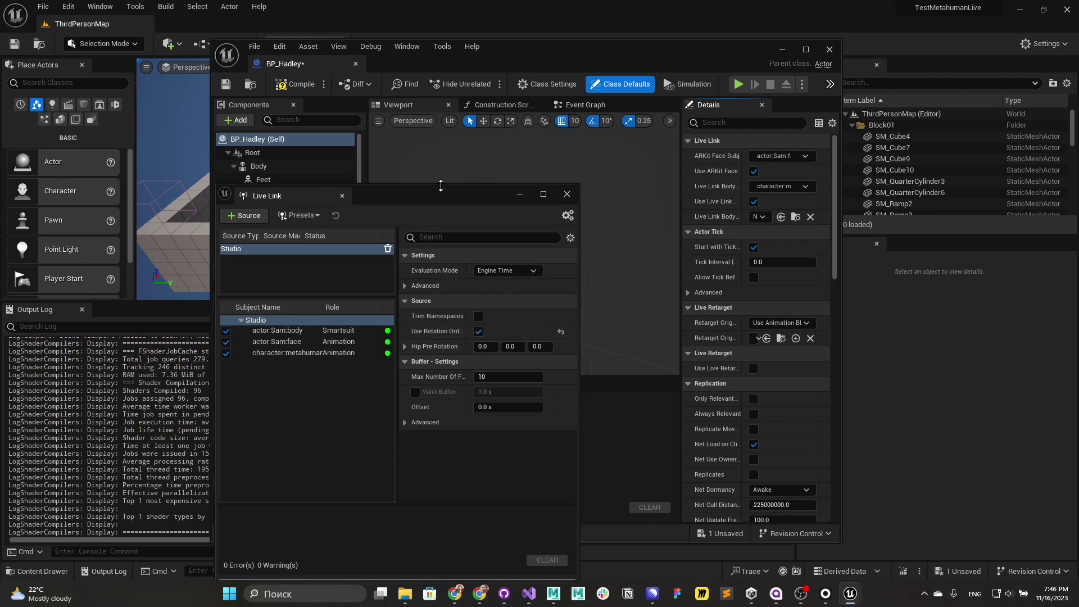
Step: Move the Live Link window off the character preview and set the first Hip Pre Rotation value to 90
{"action": "left_click_drag", "start_coordinate": [484, 197], "coordinate": [479, 200]}
{"action": "left_click_drag", "start_coordinate": [351, 197], "coordinate": [209, 194]}
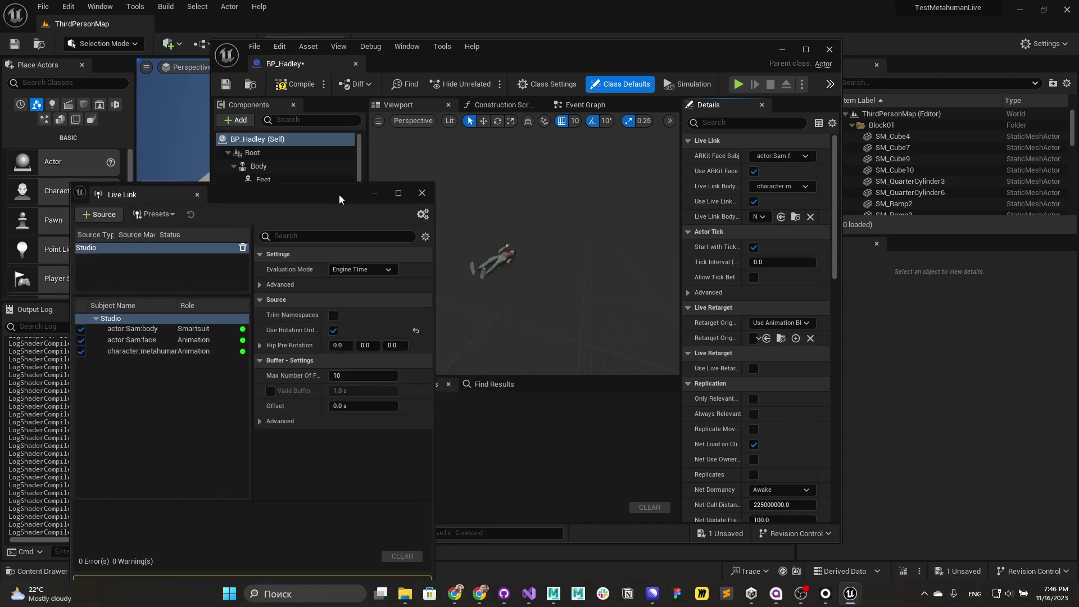
{"action": "left_click", "coordinate": [344, 346]}
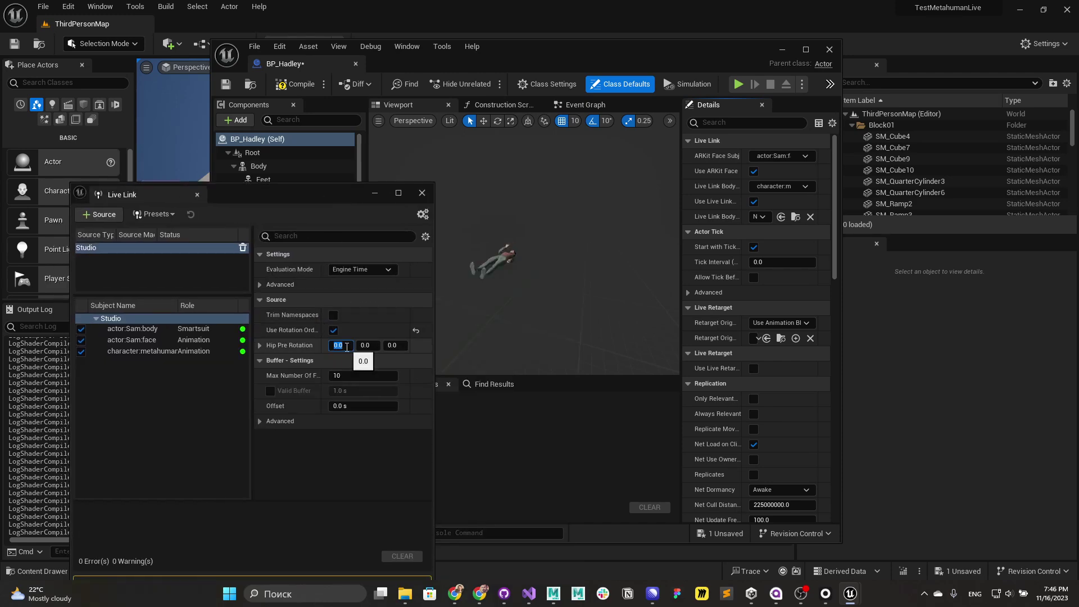
{"action": "type", "text": "90"}
{"action": "key", "text": "Return"}
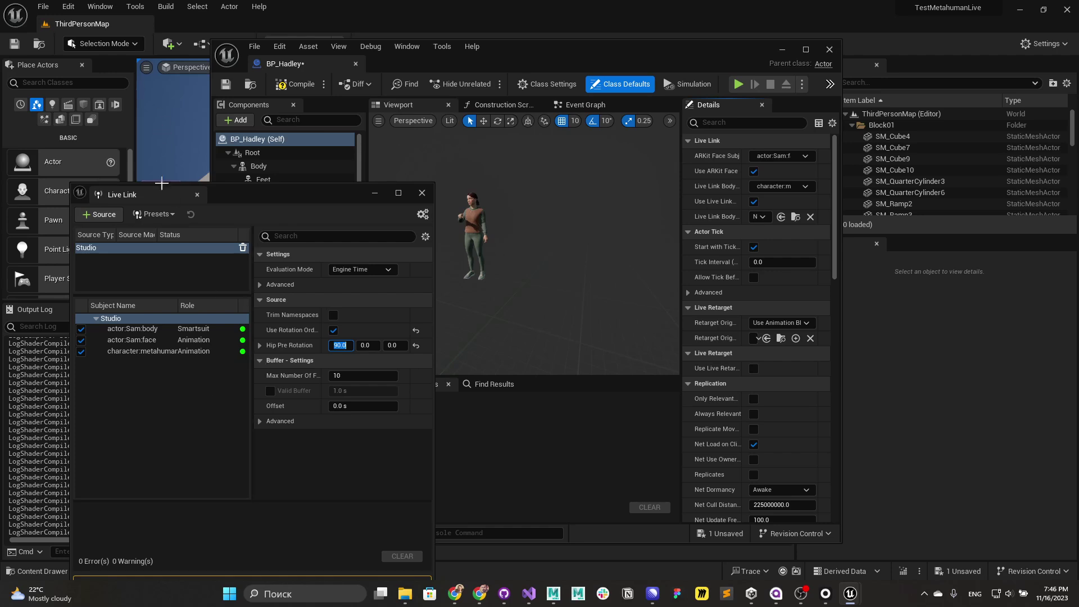
Step: Examine the Live Link preset saving option and the Default Live Link Preset in the project's Live Link plugin settings
{"action": "left_click", "coordinate": [152, 214]}
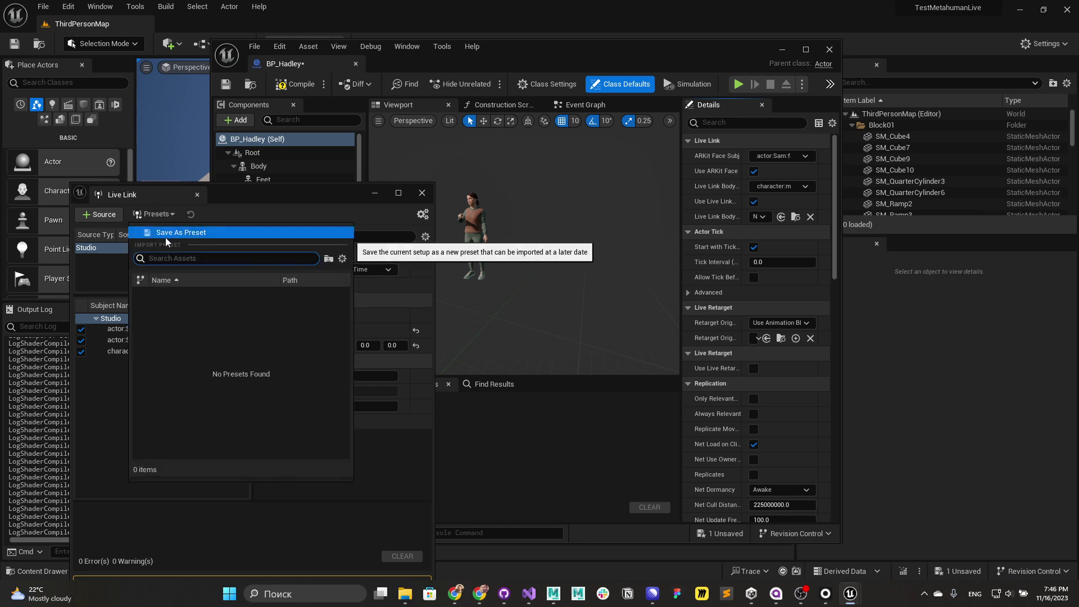
{"action": "left_click", "coordinate": [235, 208]}
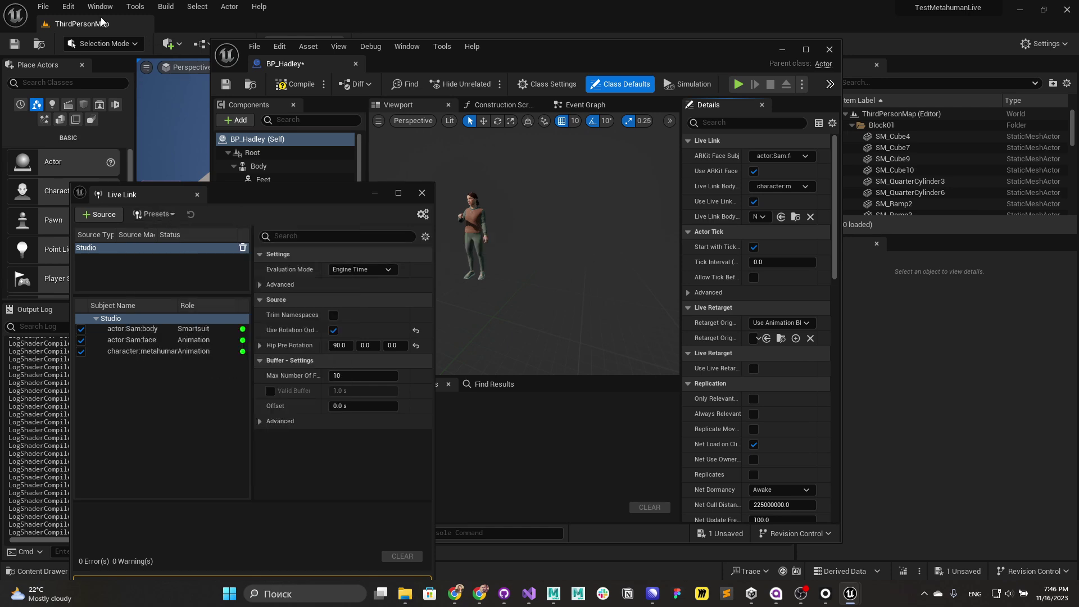
{"action": "left_click", "coordinate": [69, 8]}
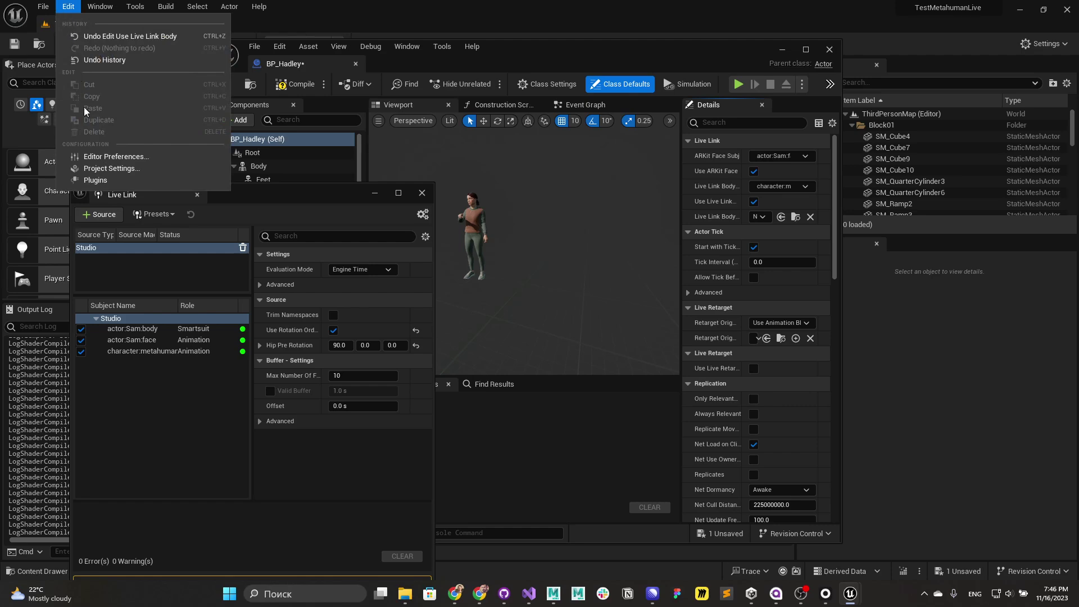
{"action": "left_click", "coordinate": [93, 168]}
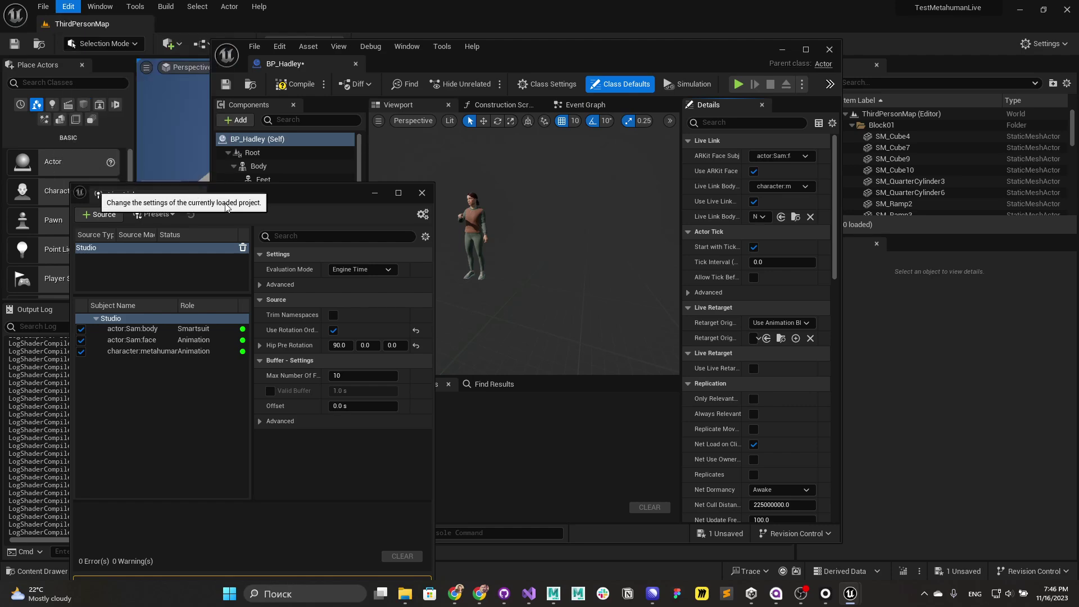
{"action": "scroll", "coordinate": [386, 358], "scroll_direction": "down", "scroll_amount": 10}
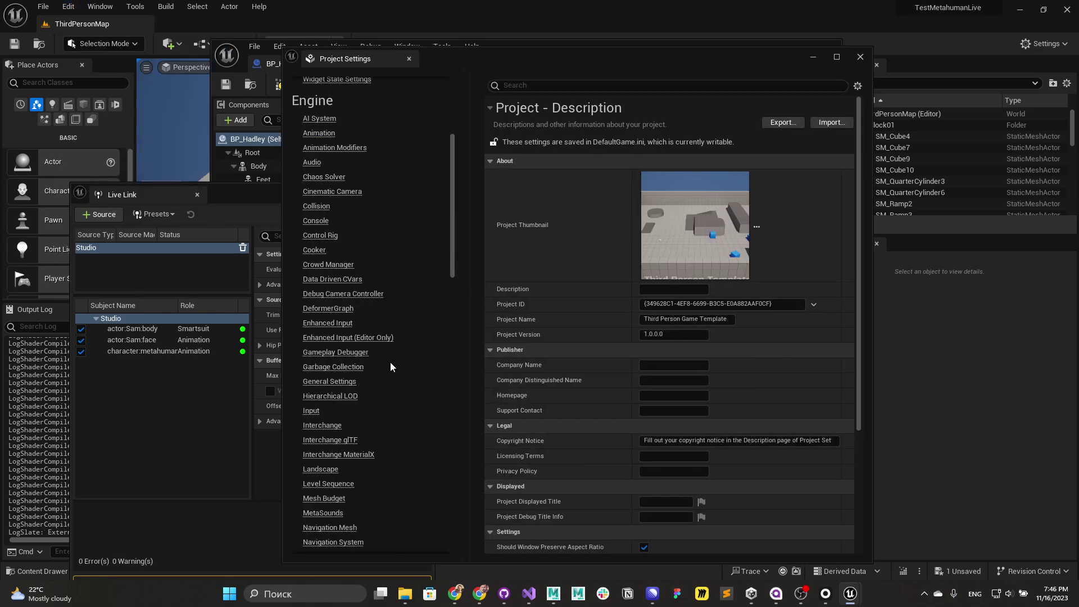
{"action": "scroll", "coordinate": [386, 374], "scroll_direction": "down", "scroll_amount": 8}
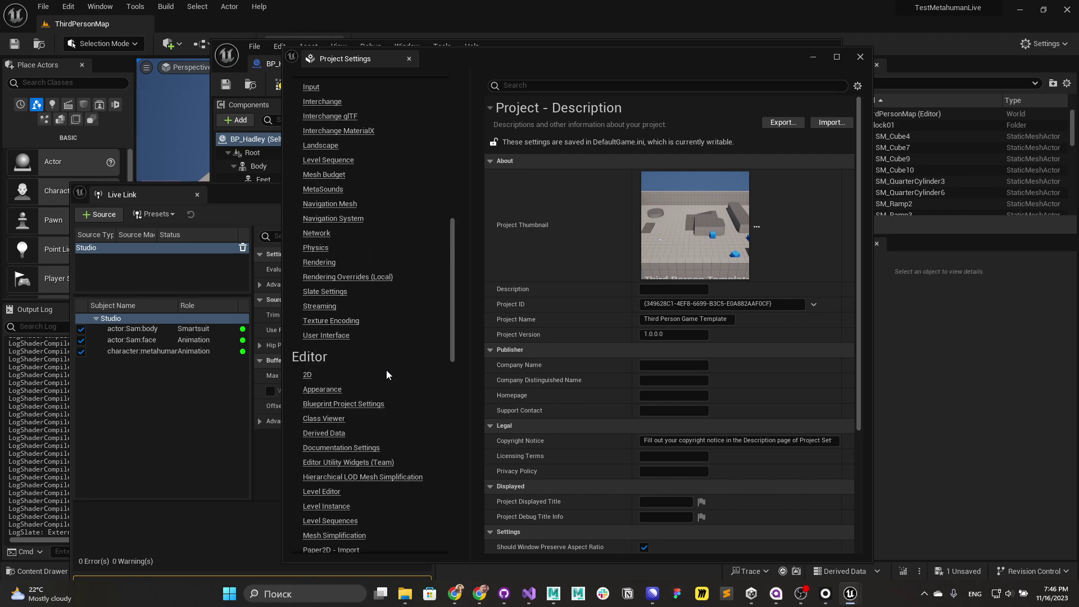
{"action": "scroll", "coordinate": [385, 383], "scroll_direction": "down", "scroll_amount": 10}
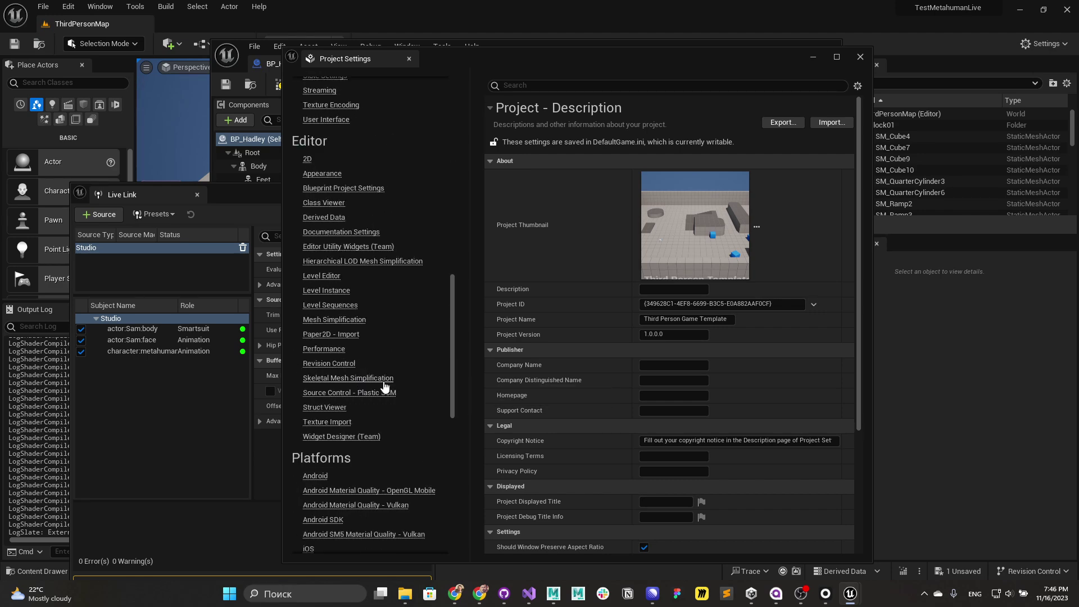
{"action": "scroll", "coordinate": [377, 424], "scroll_direction": "down", "scroll_amount": 4}
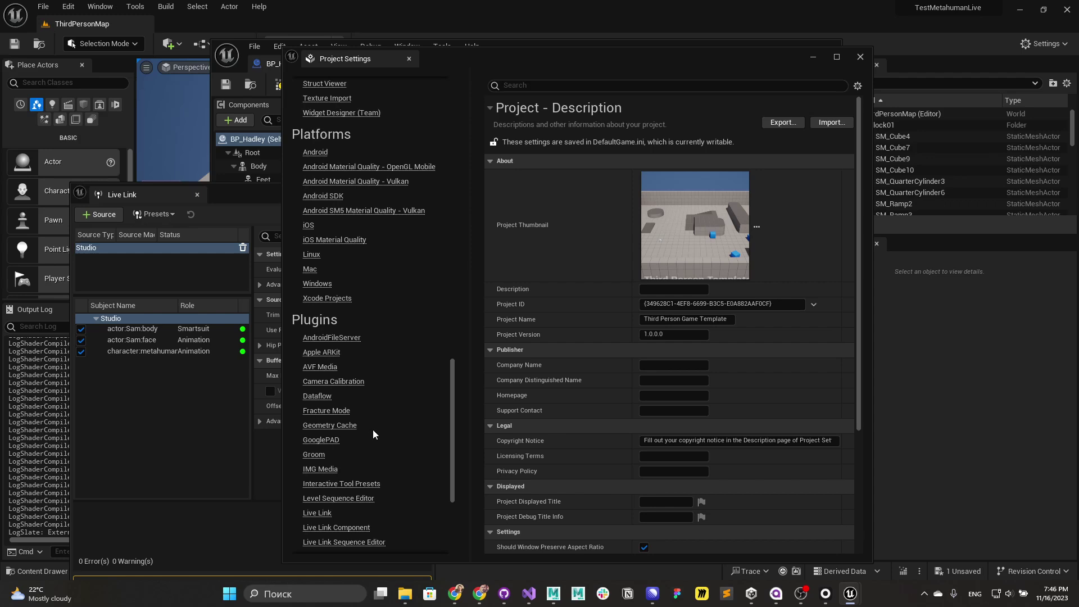
{"action": "left_click", "coordinate": [309, 513]}
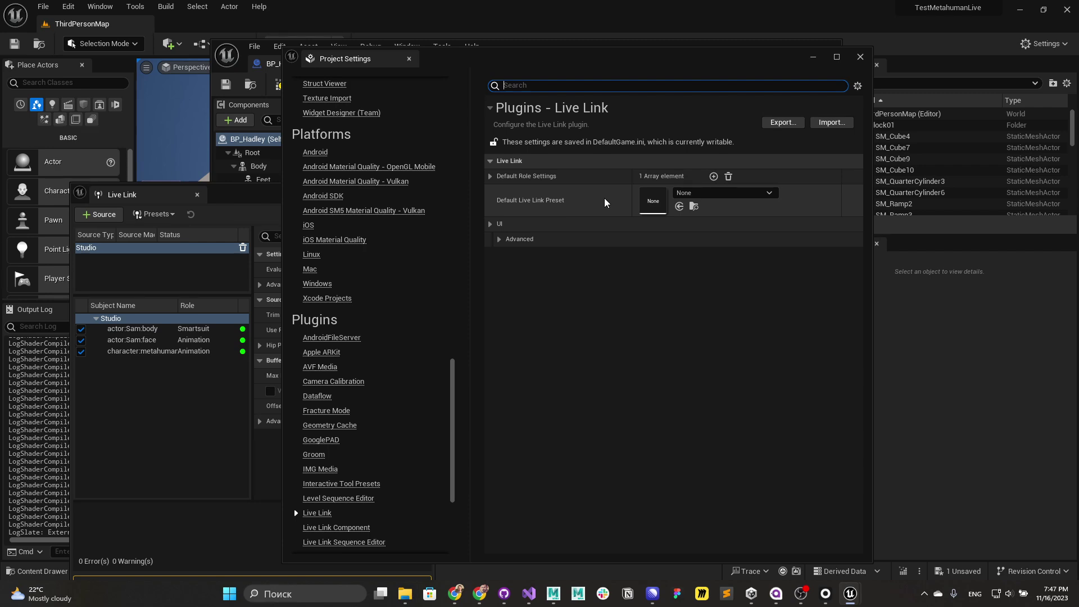
{"action": "left_click", "coordinate": [859, 57]}
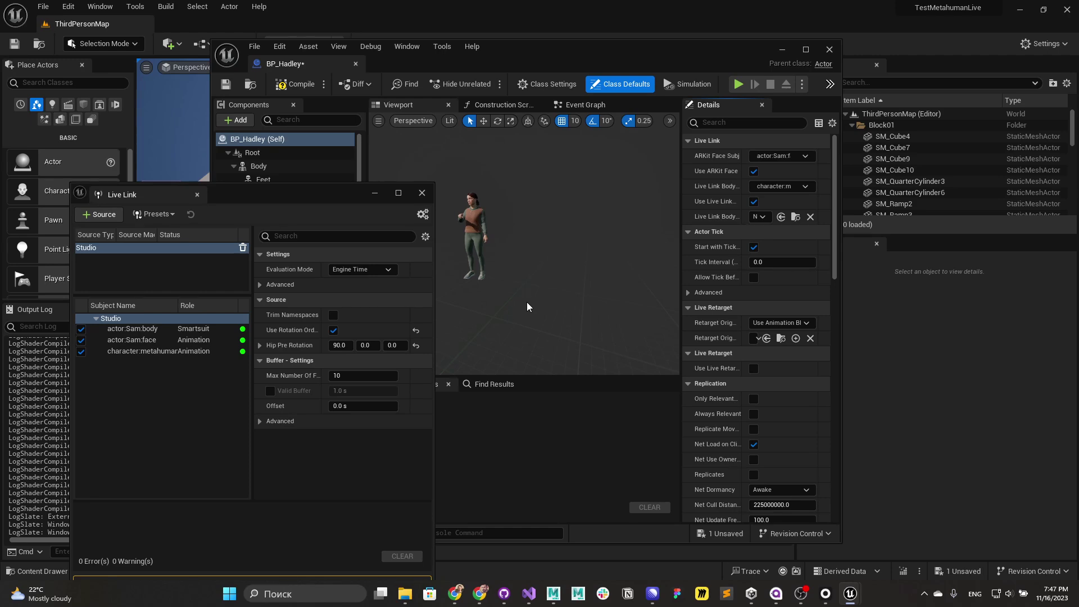
Step: Close Live Link, frame the character closely in the BP_Hadley preview and move the blueprint window off the Outliner
{"action": "left_click", "coordinate": [420, 193]}
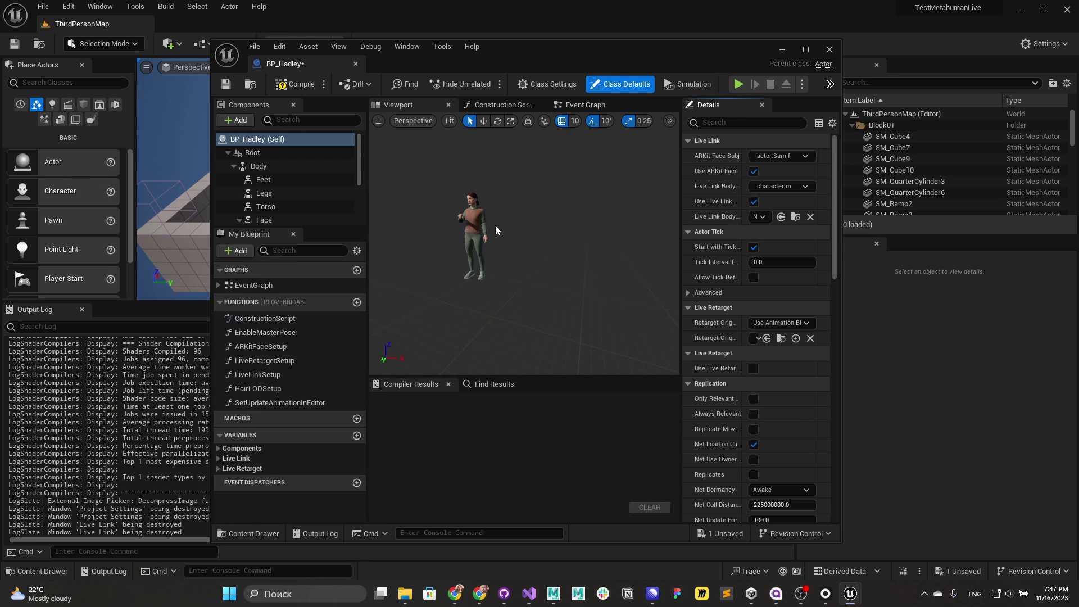
{"action": "mouse_move", "coordinate": [494, 225]}
{"action": "left_mouse_down"}
{"action": "mouse_move", "coordinate": [492, 188]}
{"action": "mouse_move", "coordinate": [502, 223]}
{"action": "left_mouse_up"}
{"action": "key", "text": "f"}
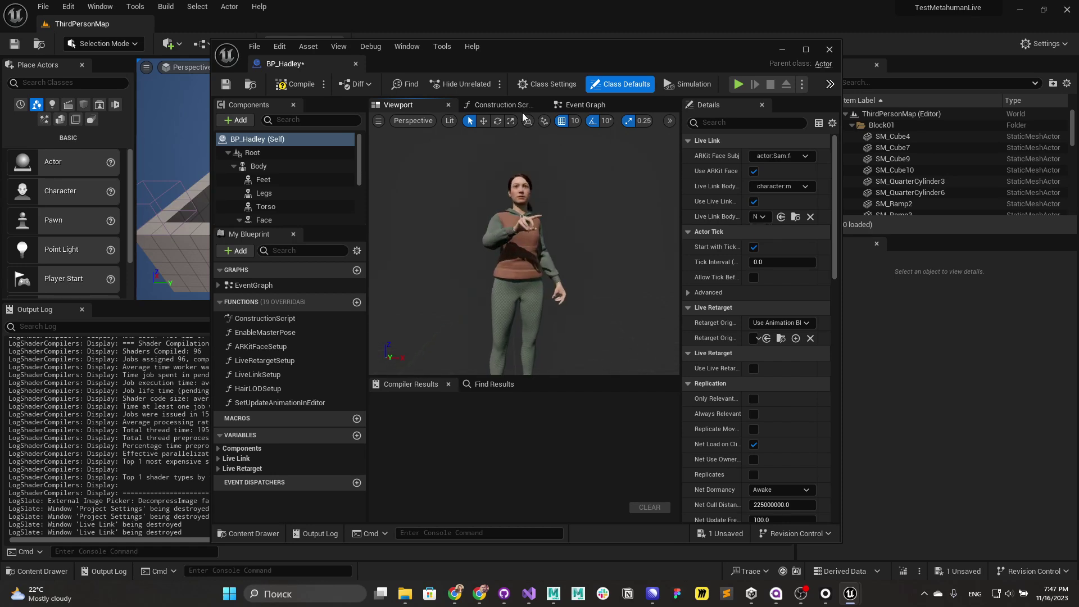
{"action": "left_click_drag", "start_coordinate": [577, 46], "coordinate": [401, 37]}
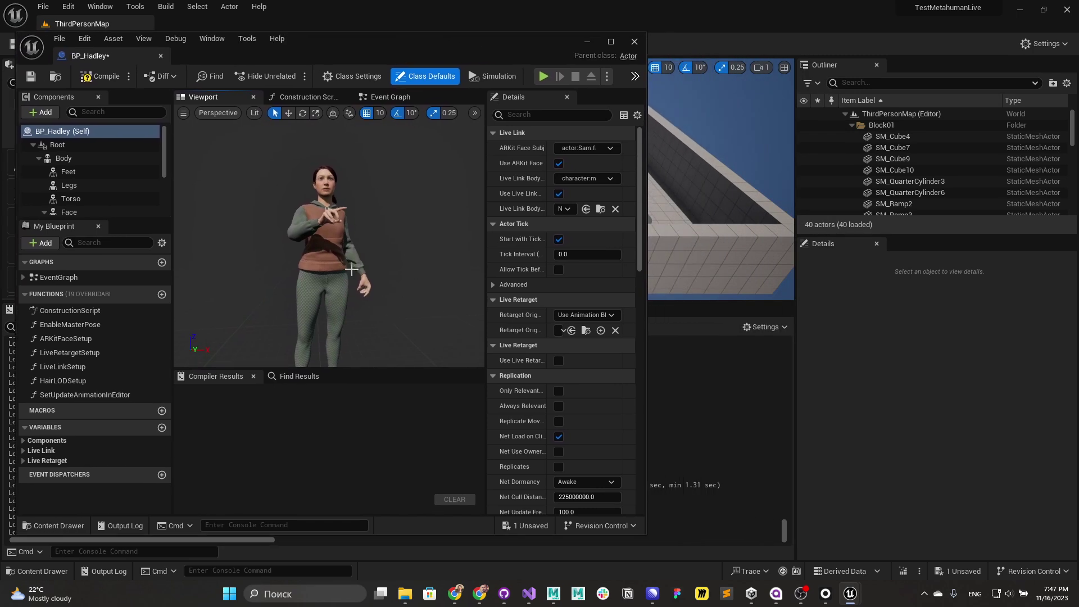
Step: Switch to Rokoko Studio, play the Conversation clip and return to the BP_Hadley preview in Unreal Engine
{"action": "left_click", "coordinate": [826, 593]}
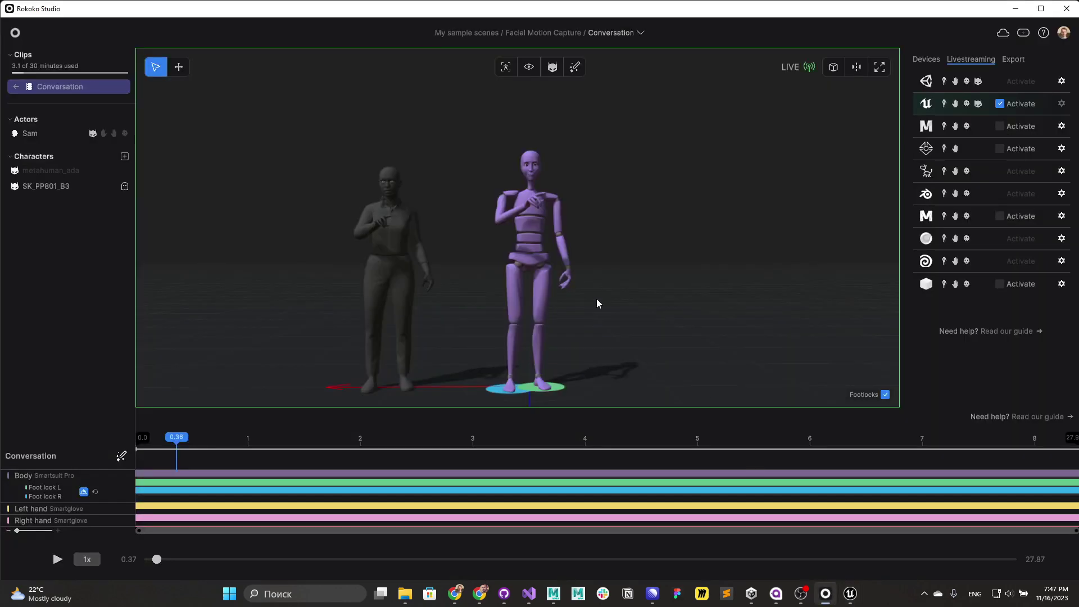
{"action": "key", "text": "space"}
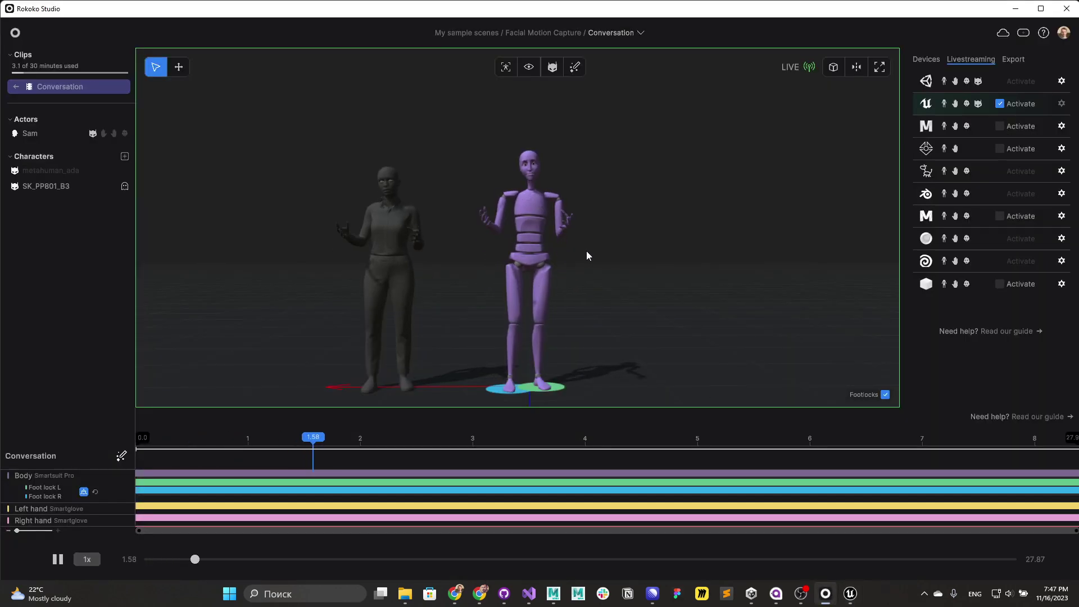
{"action": "key", "text": "alt+Tab"}
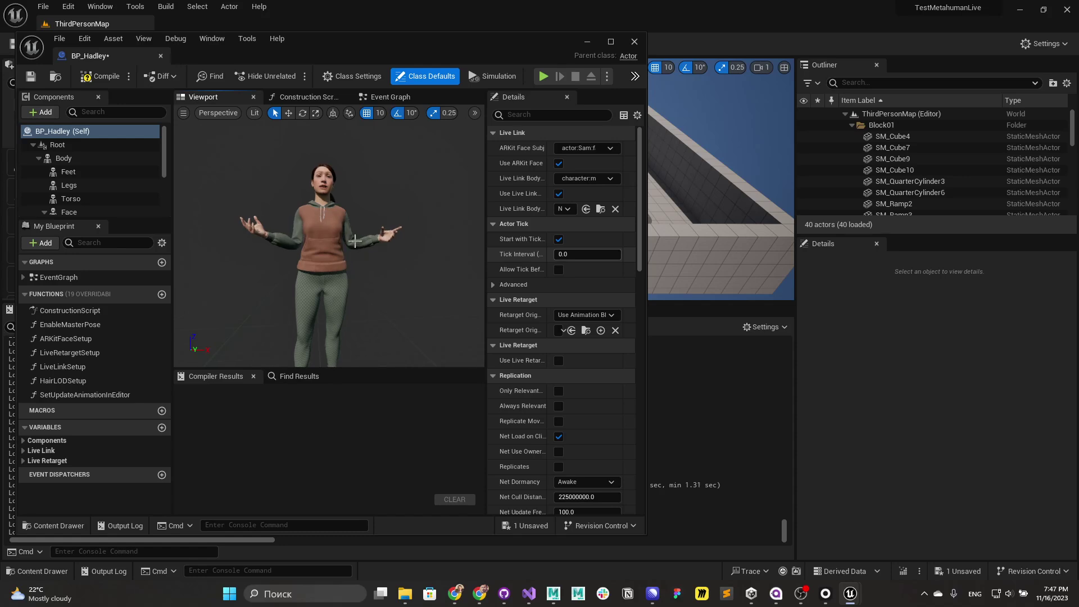